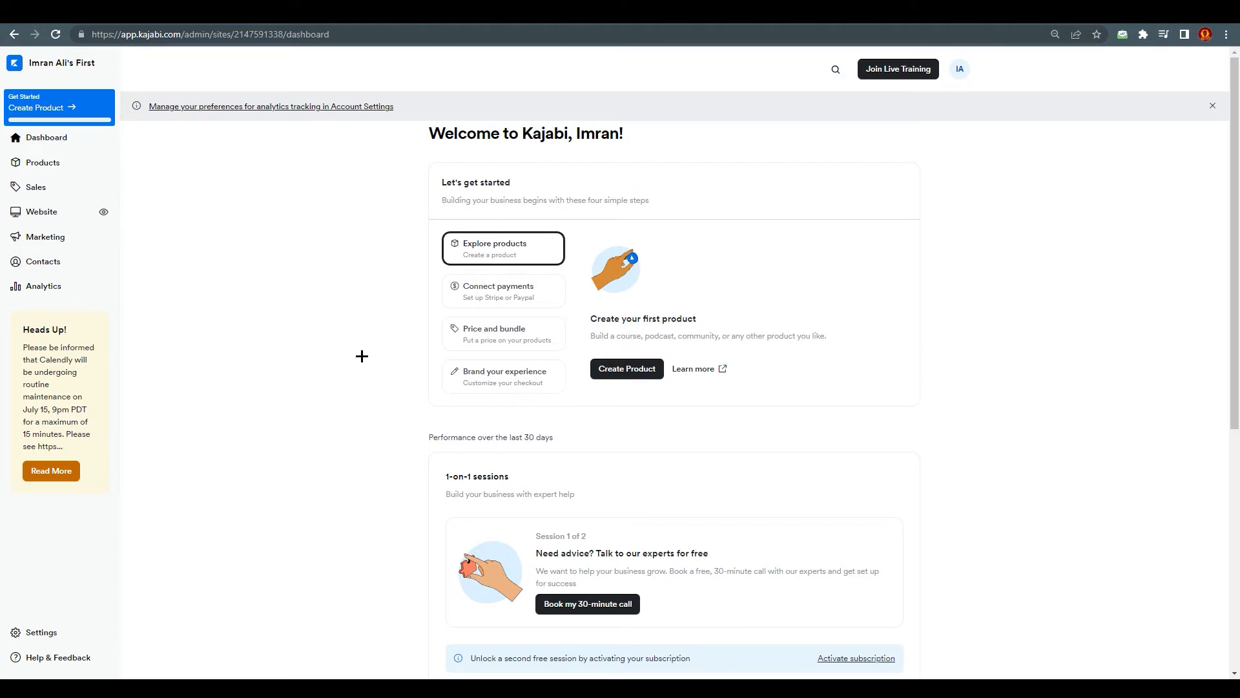
# Step: Review the site's payment integration options and its domain settings
pyautogui.click(55, 633)
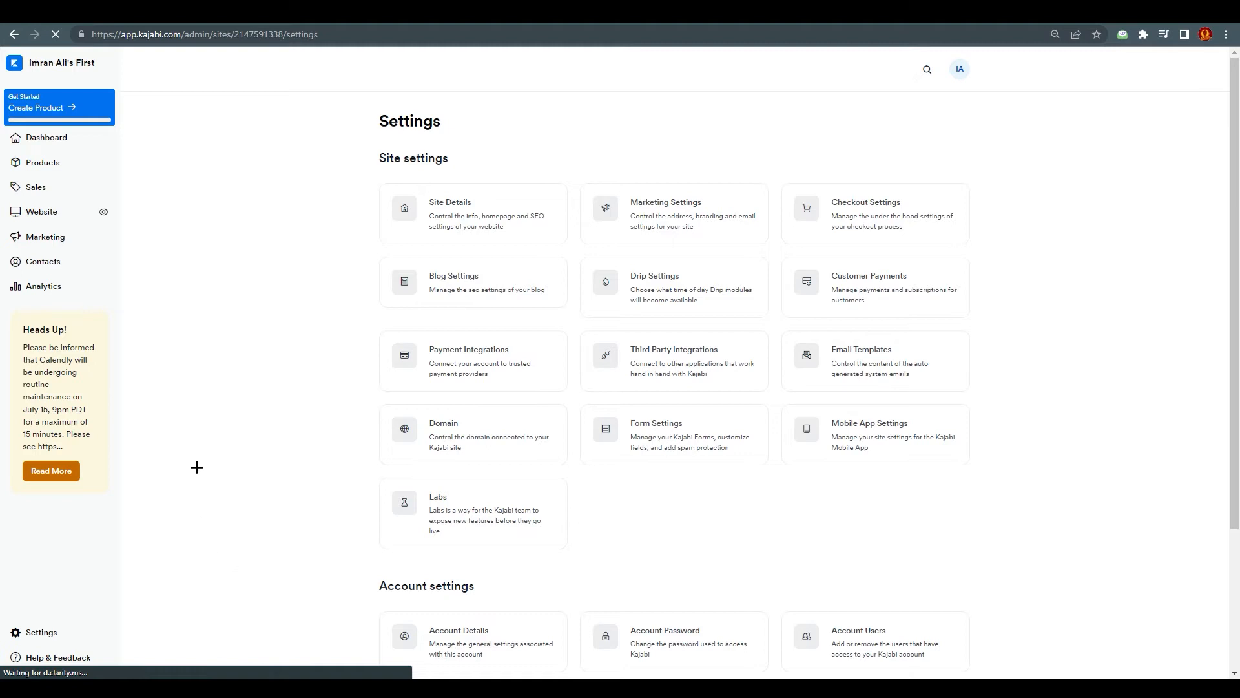
pyautogui.click(419, 366)
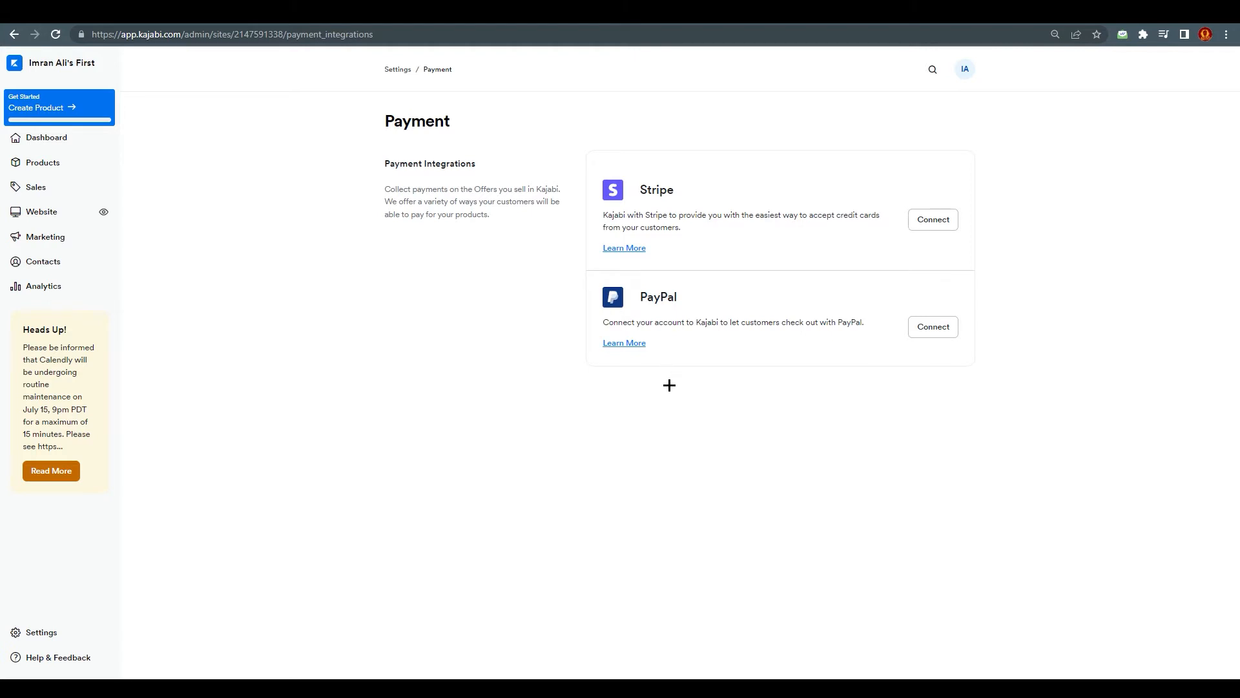
pyautogui.hotkey('alt', 'Left')
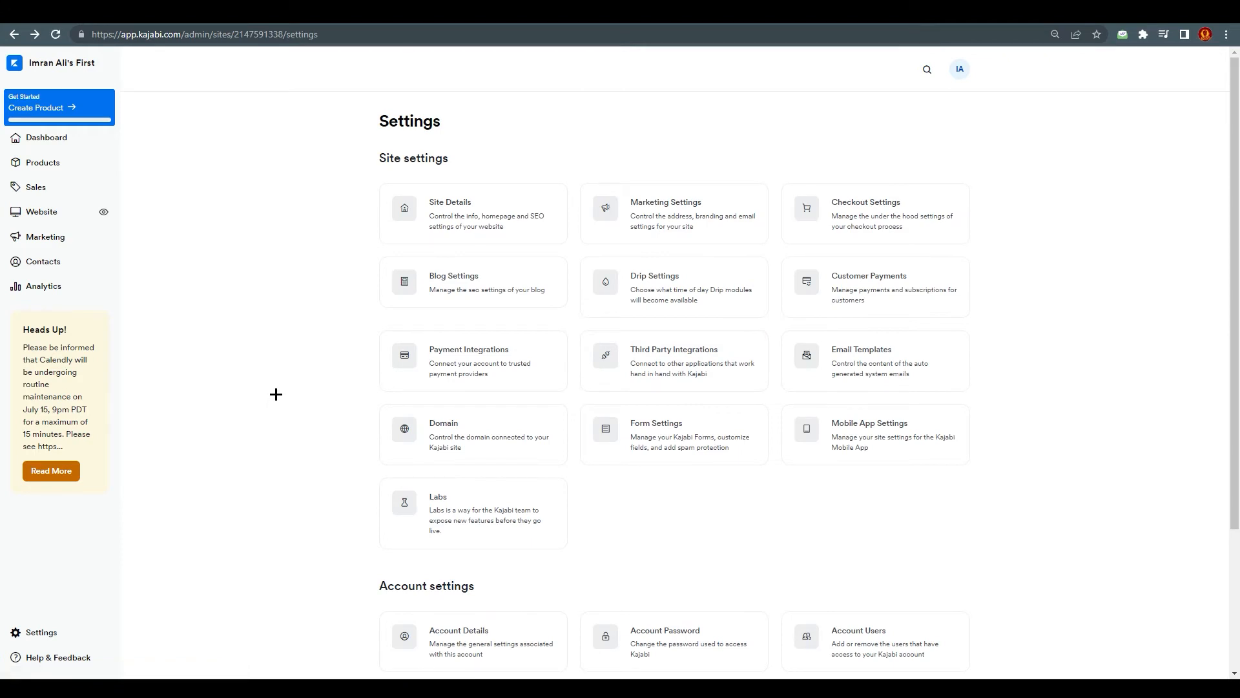
pyautogui.click(468, 441)
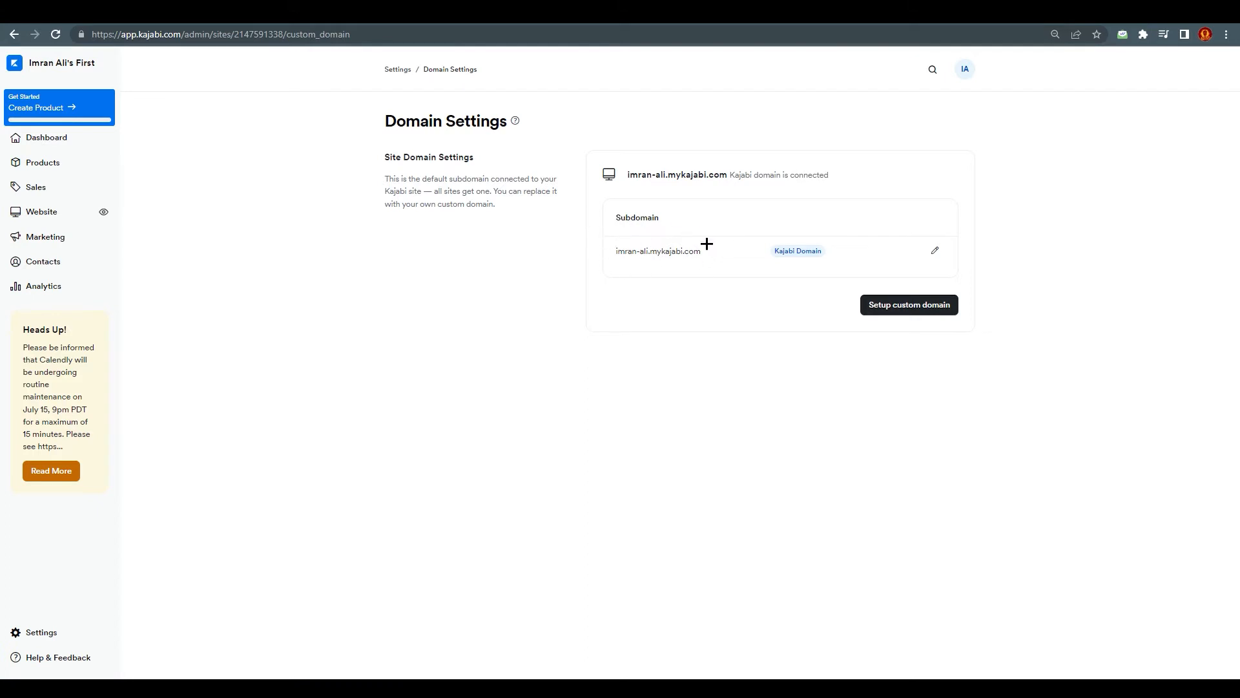
pyautogui.hotkey('alt', 'Left')
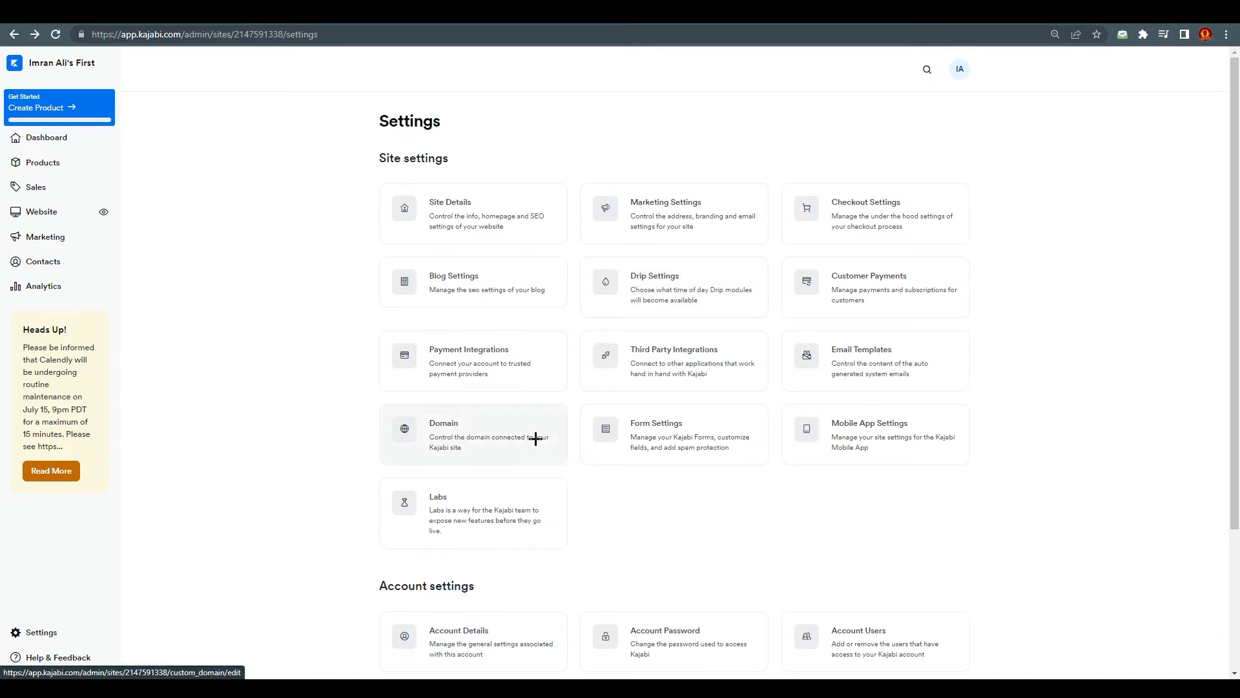
# Step: Examine the marketing settings, including contact address, company logo, email domains and email sequence defaults
pyautogui.click(709, 231)
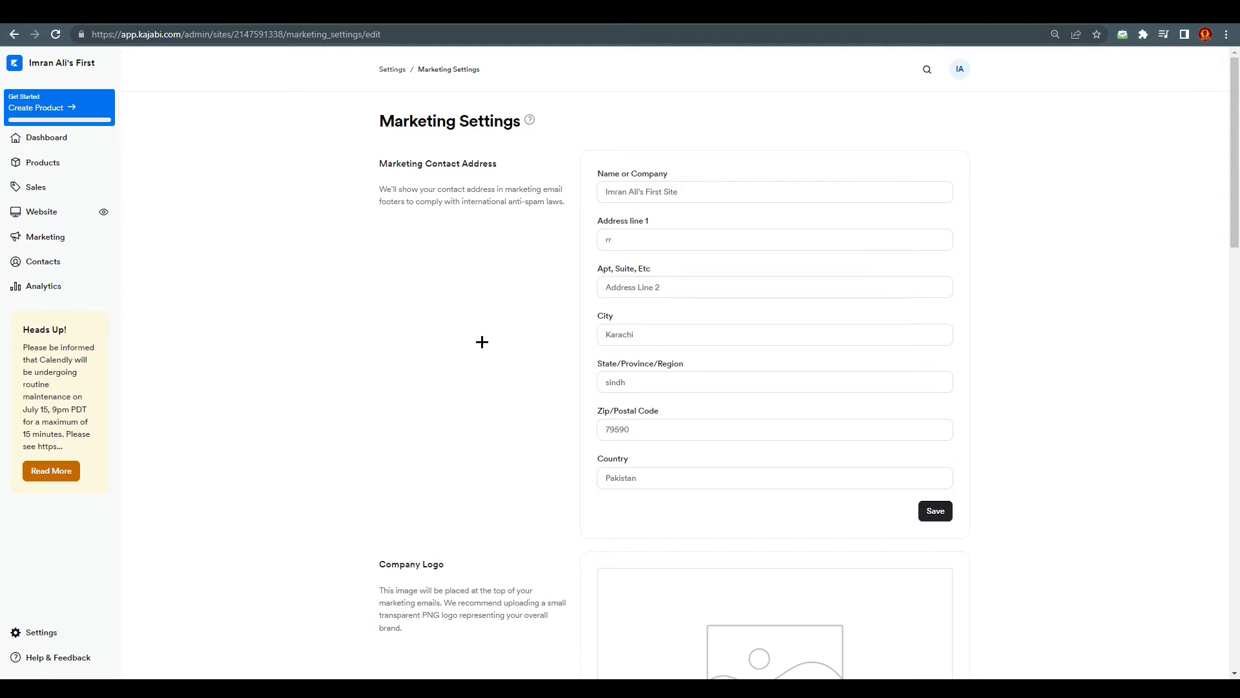
pyautogui.scroll(-6, 482, 341)
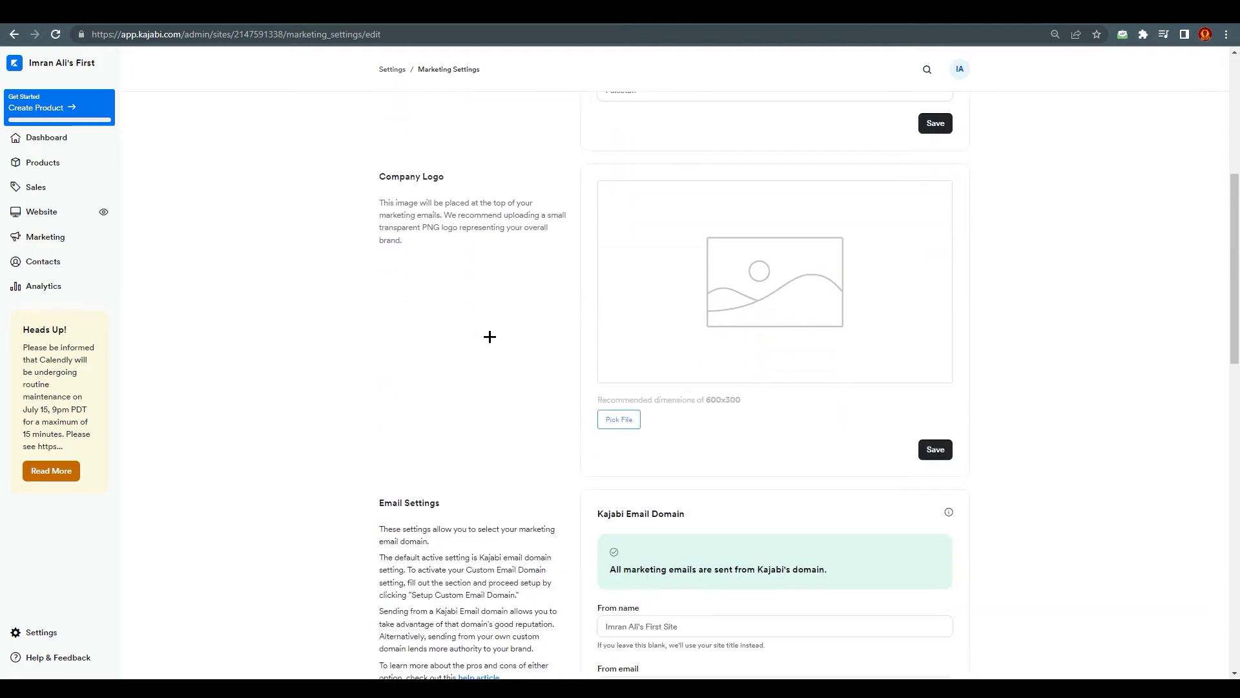
pyautogui.scroll(-5, 743, 284)
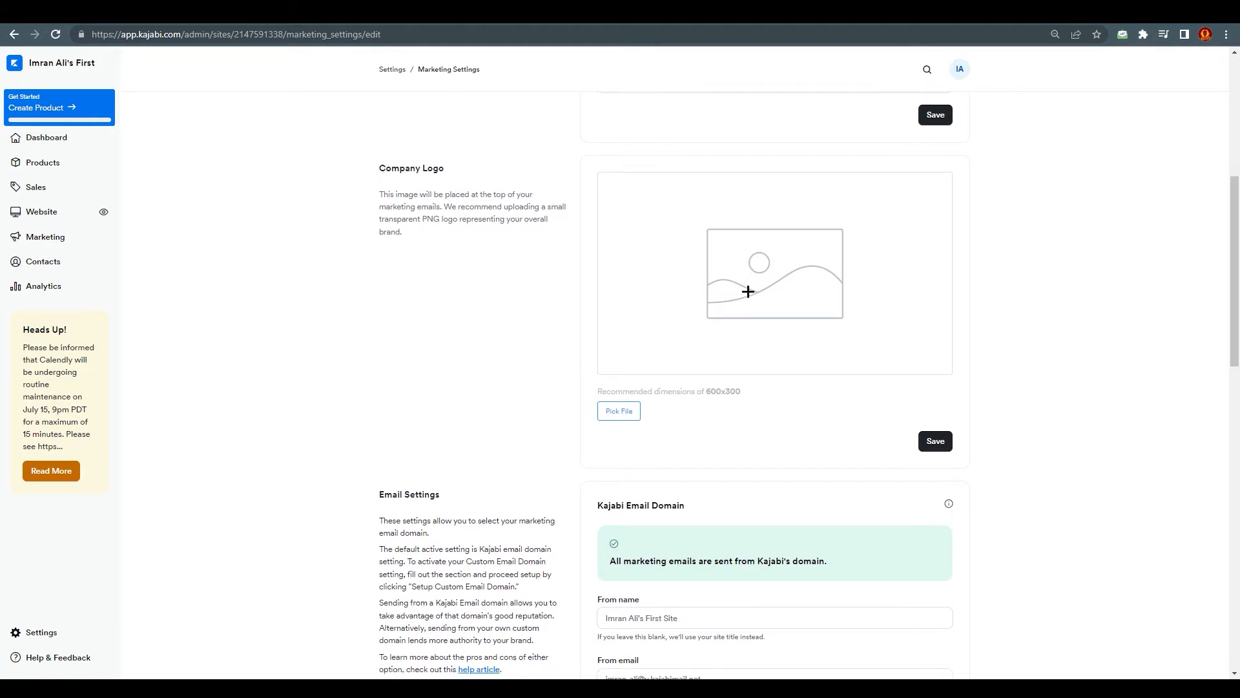
pyautogui.scroll(-7, 517, 361)
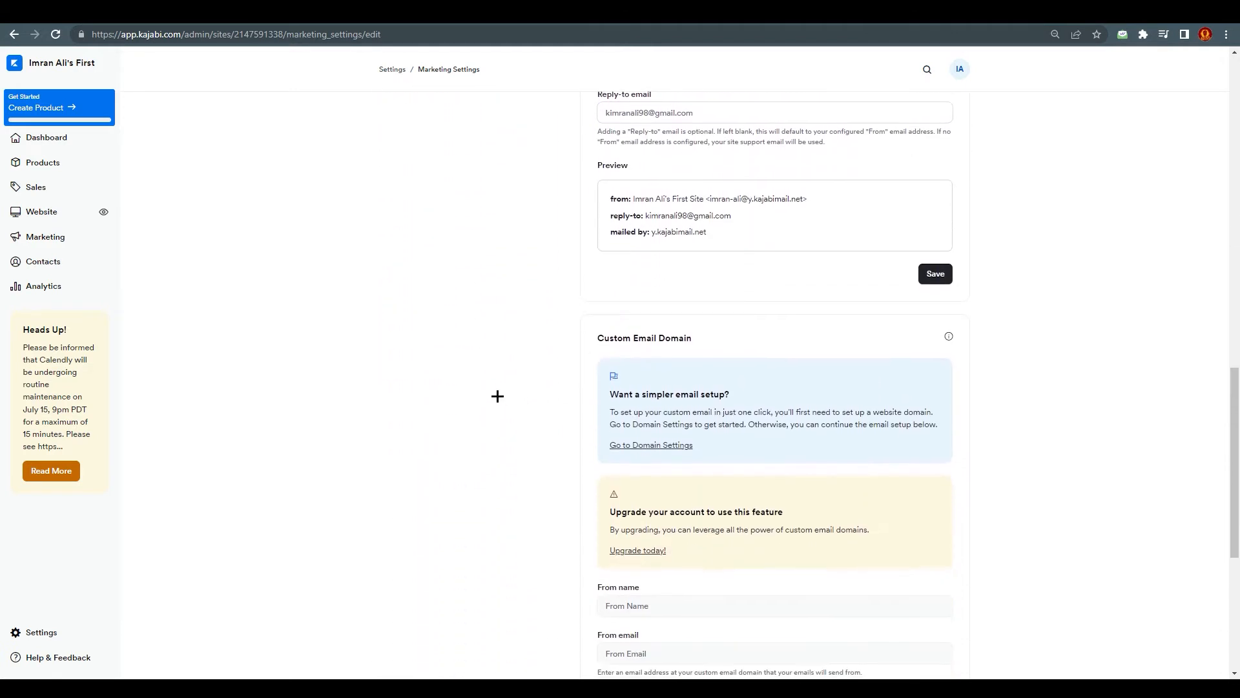
pyautogui.scroll(-3, 523, 344)
pyautogui.scroll(1, 529, 347)
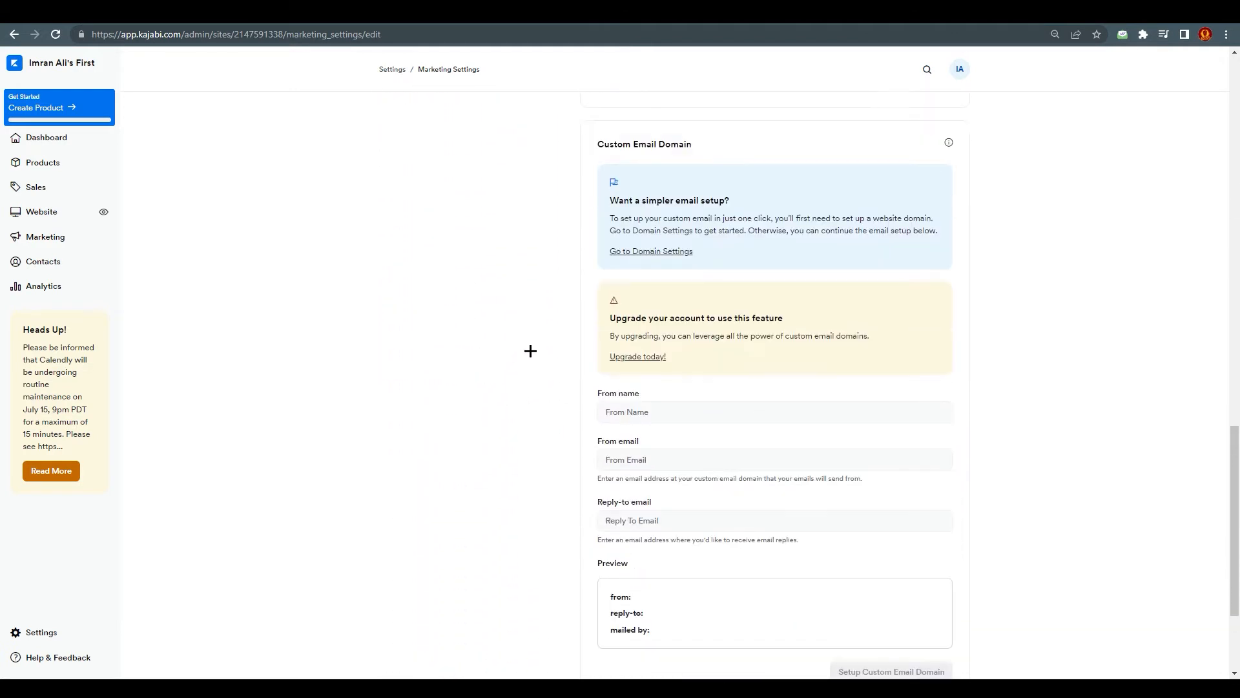
pyautogui.scroll(-2, 535, 360)
pyautogui.scroll(-1, 534, 368)
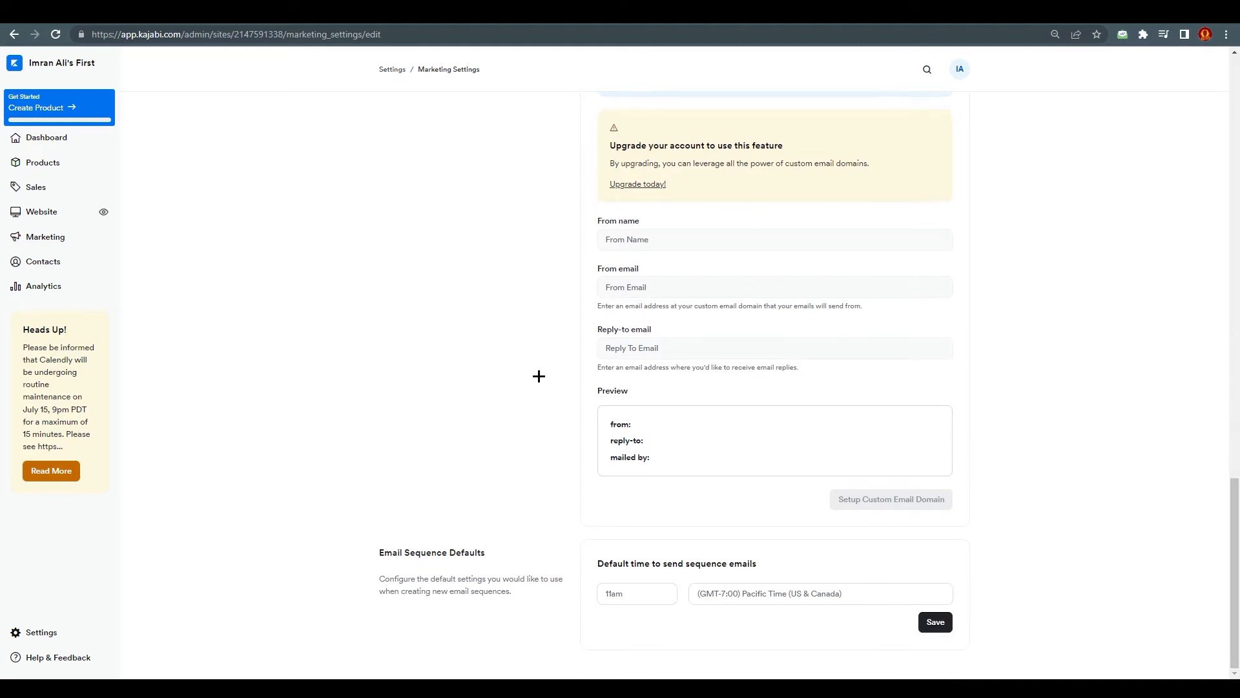
pyautogui.scroll(13, 497, 533)
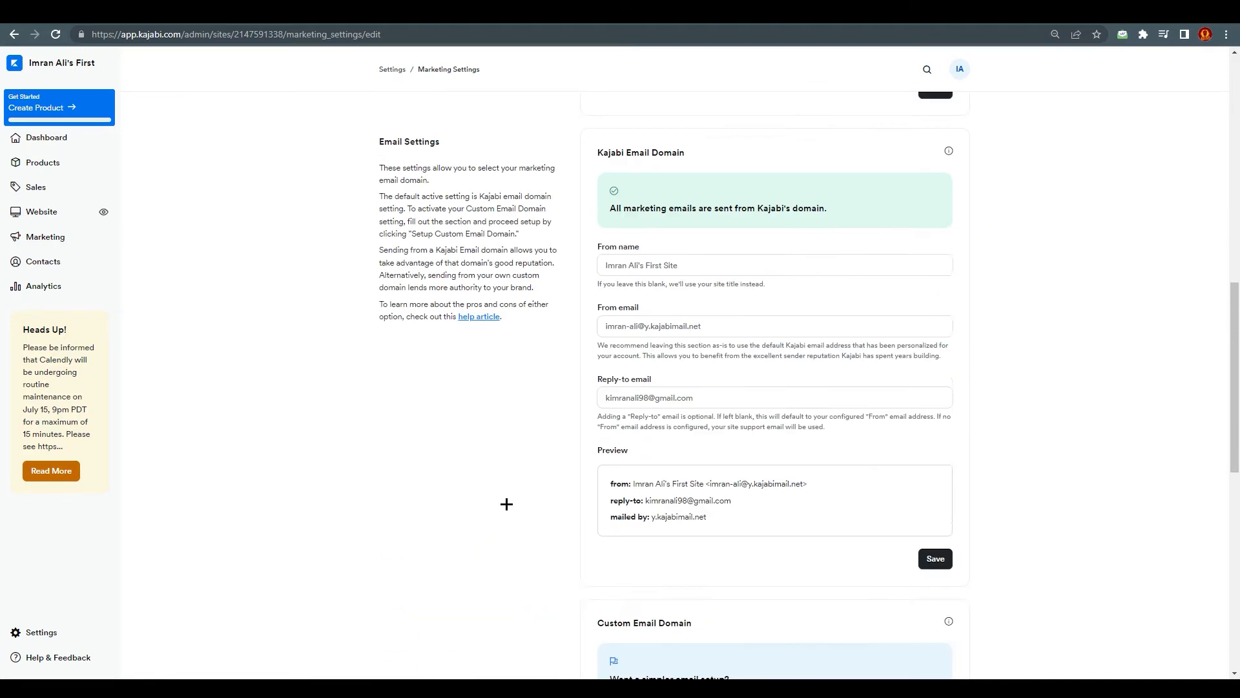
pyautogui.scroll(2, 507, 509)
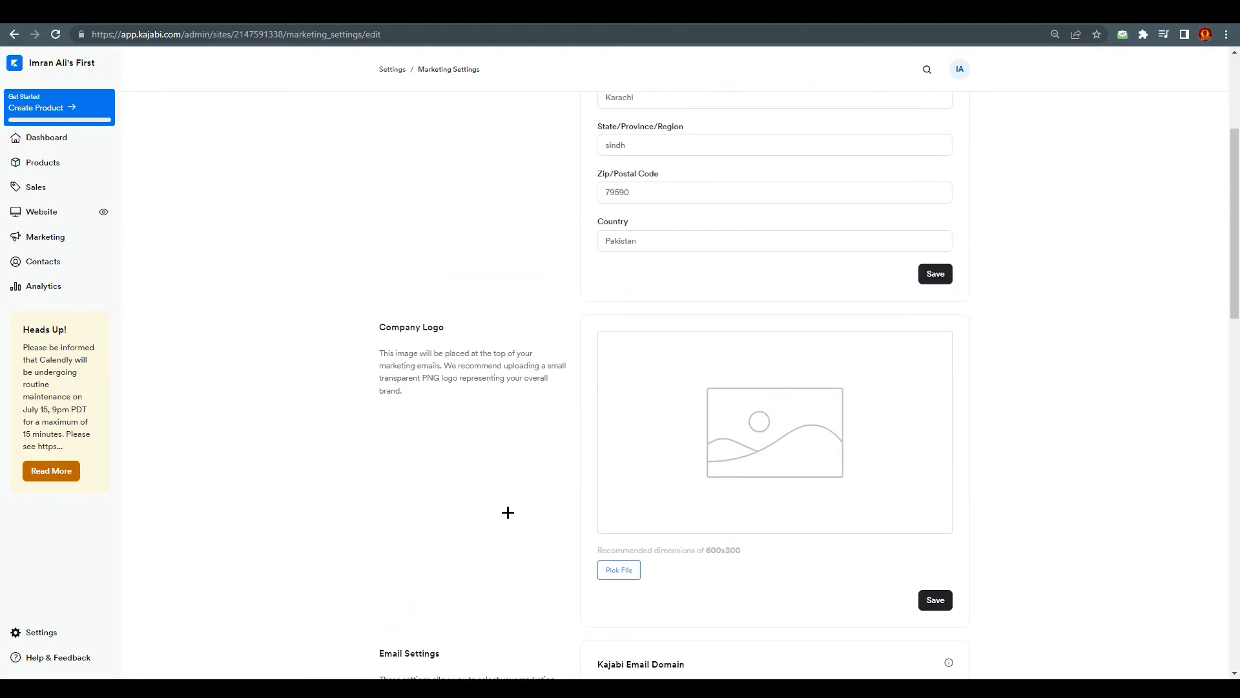
pyautogui.scroll(4, 508, 512)
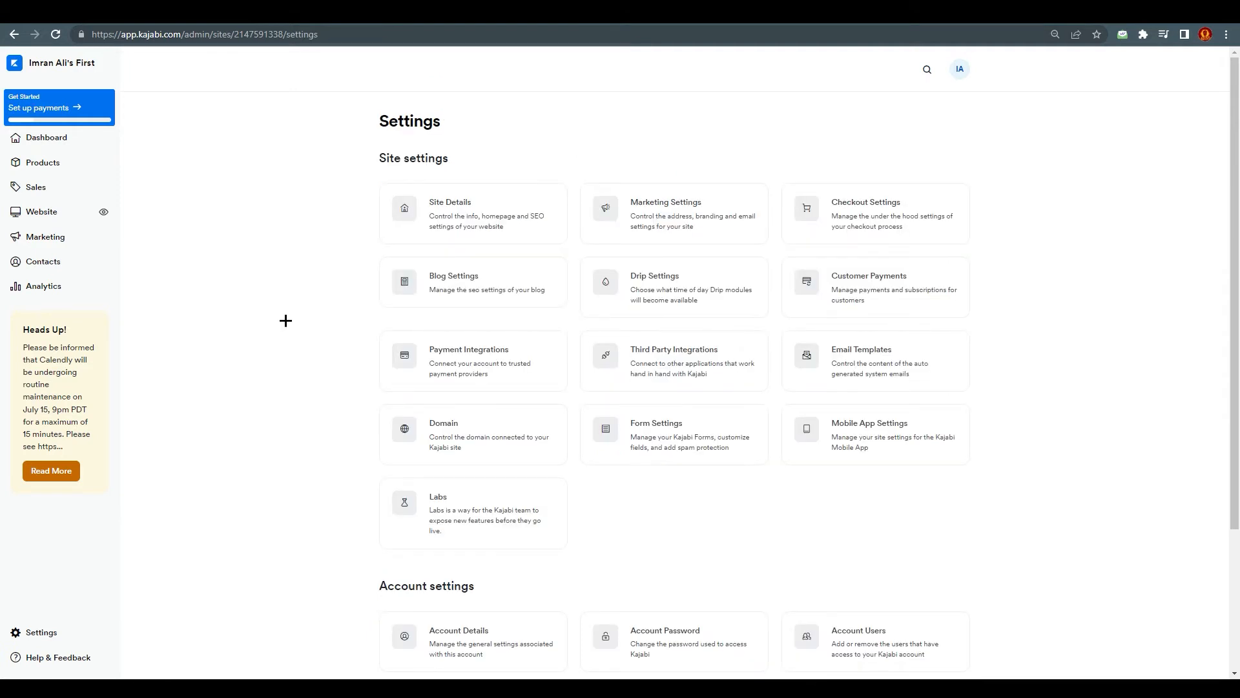
# Step: Create a new product from the Online Course template, keeping the title Online Course and leaving the description and thumbnail empty
pyautogui.click(76, 163)
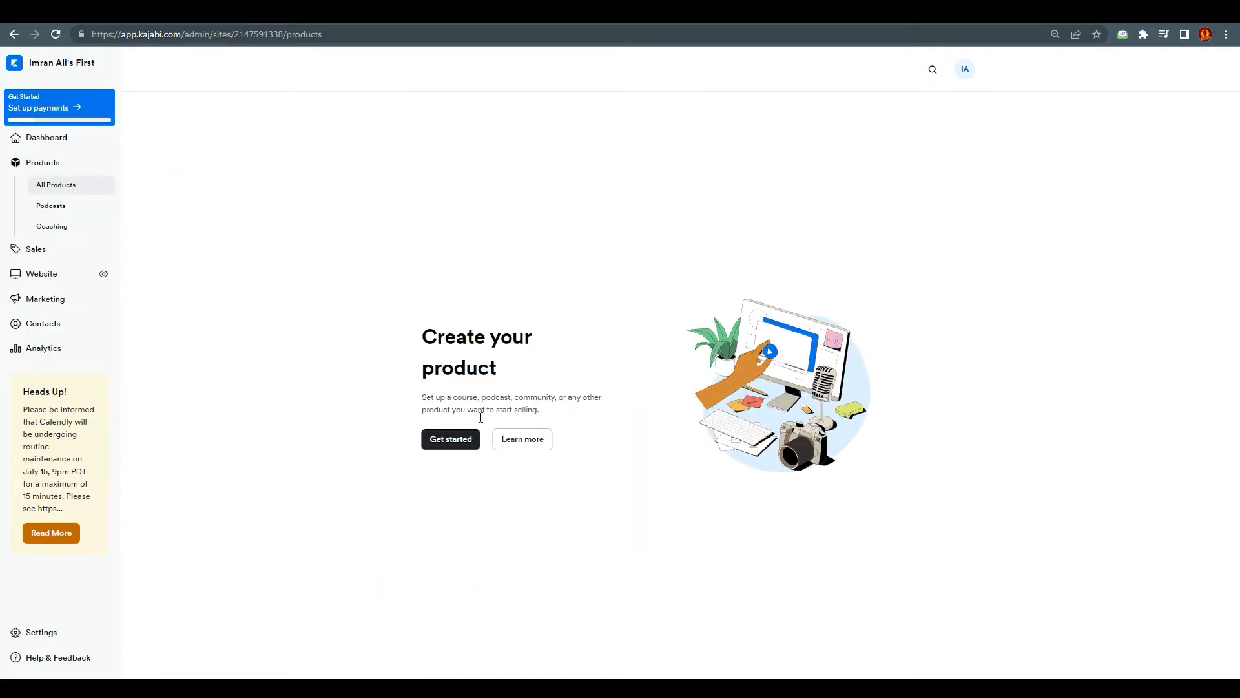
pyautogui.click(456, 440)
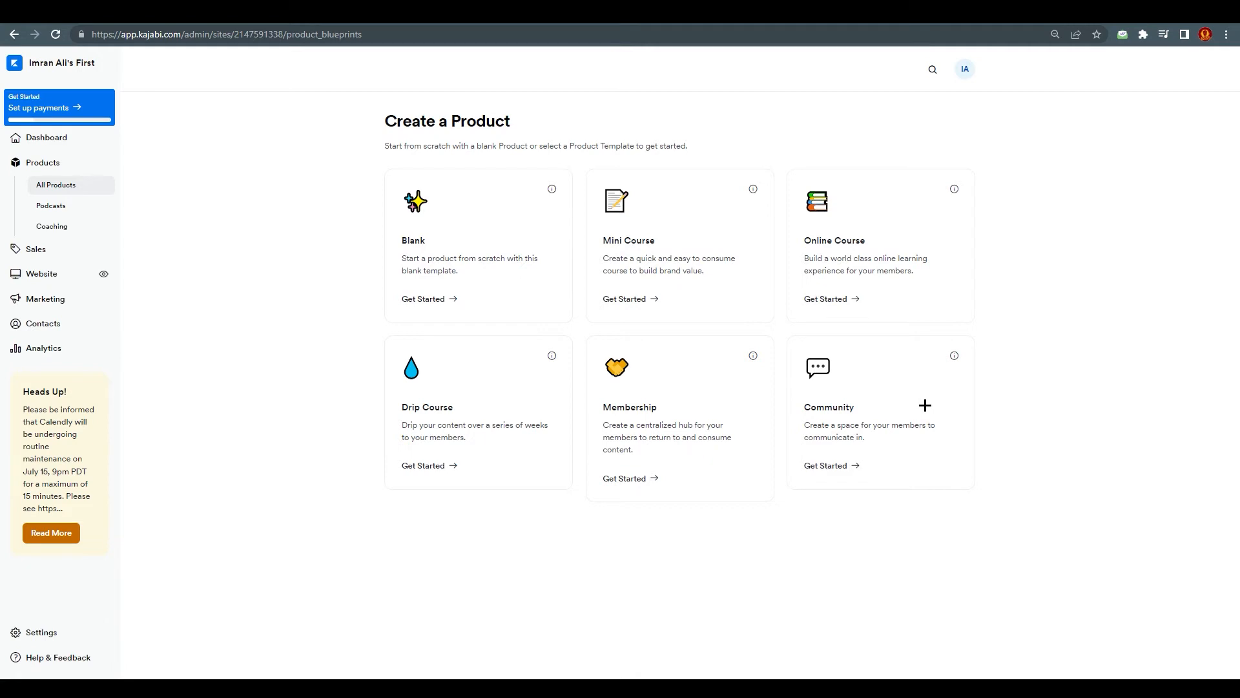
pyautogui.click(845, 297)
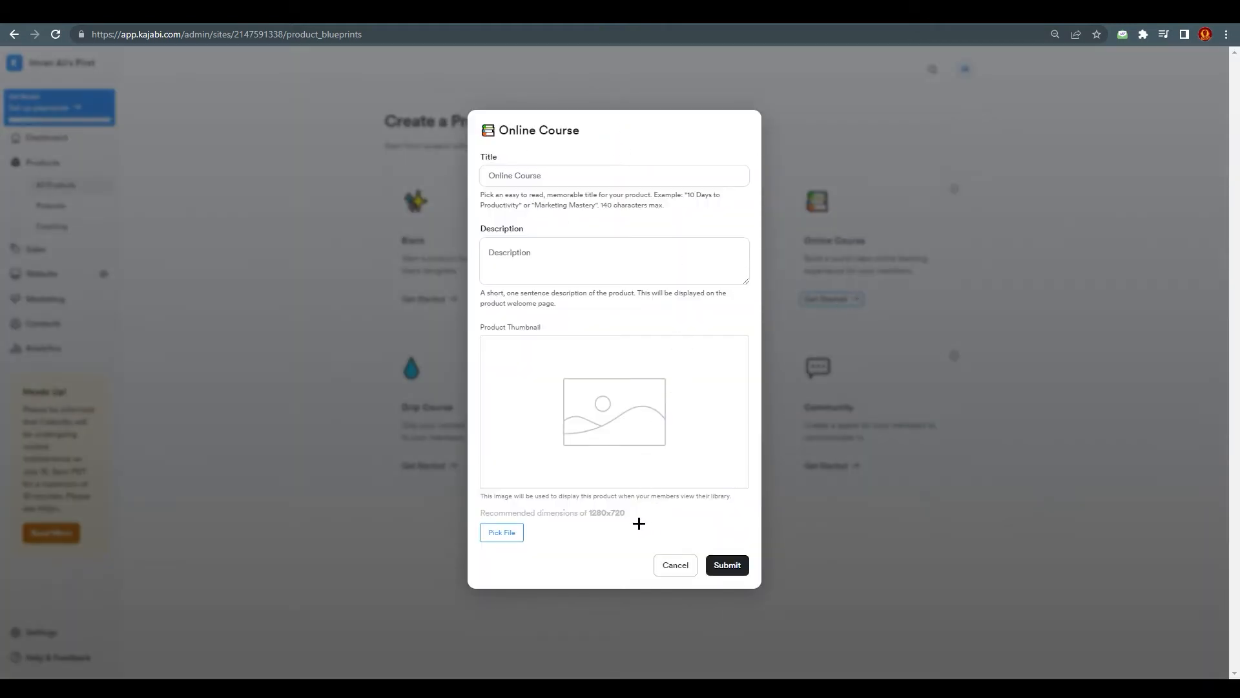
pyautogui.click(727, 564)
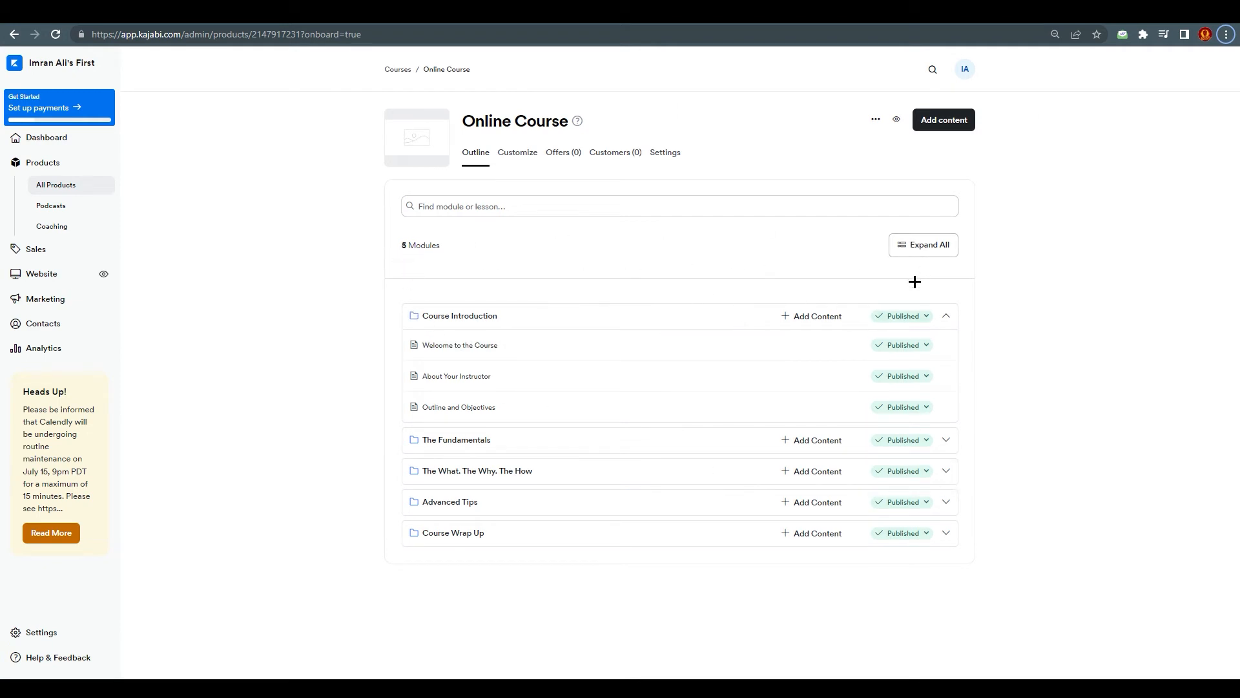
# Step: Open the Welcome to the Course lesson and examine its title, module and body text
pyautogui.click(453, 343)
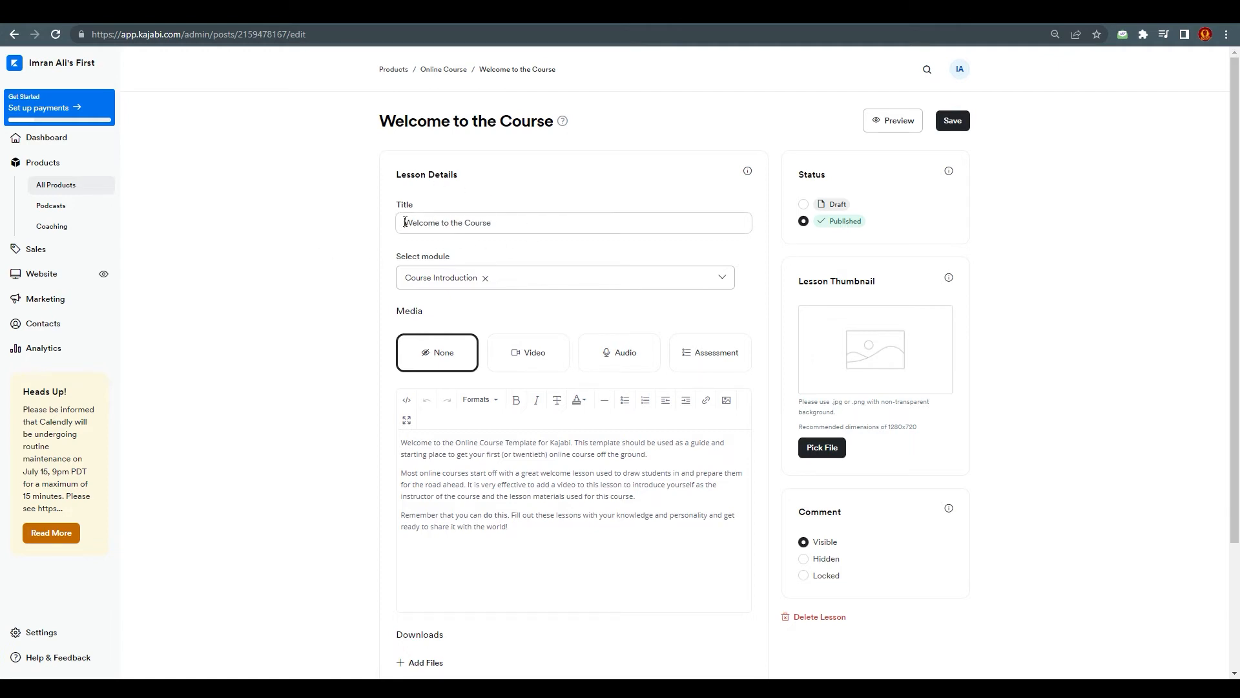
pyautogui.moveTo(403, 223); pyautogui.dragTo(492, 223)
pyautogui.click(362, 253)
pyautogui.scroll(-2, 433, 354)
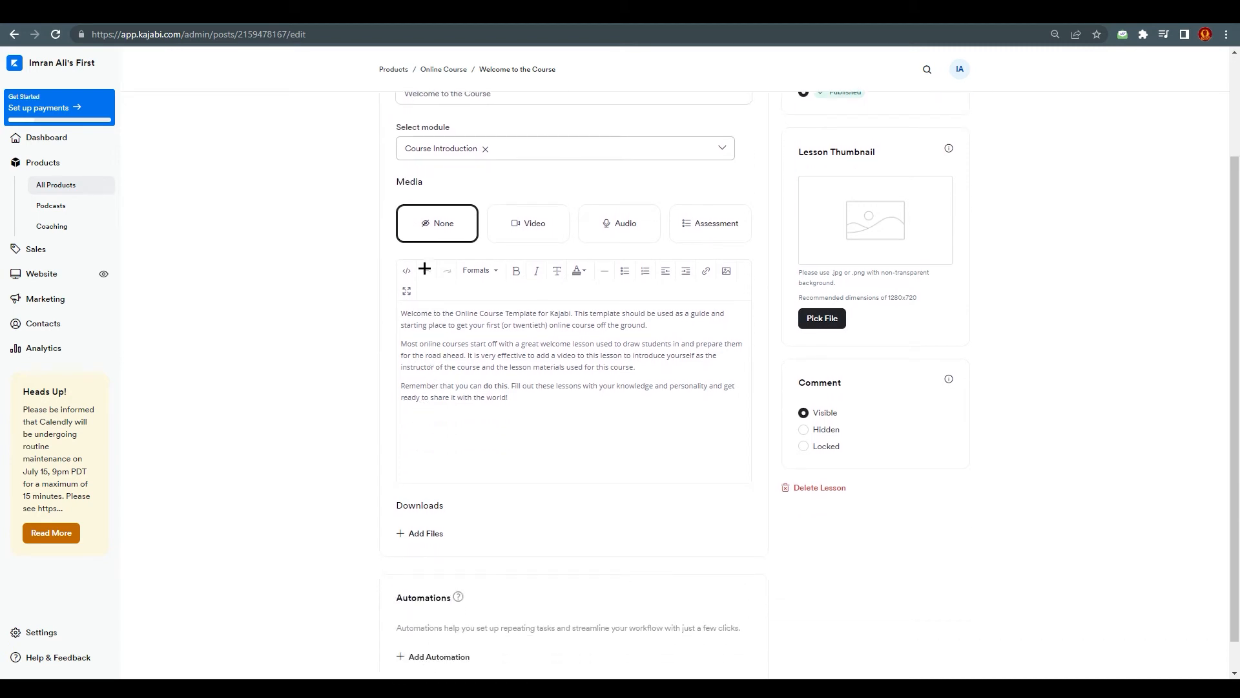
pyautogui.click(456, 325)
# Step: Try the Video, Audio and Assessment media options for the lesson, set media back to None and look over the remaining lesson settings
pyautogui.click(527, 222)
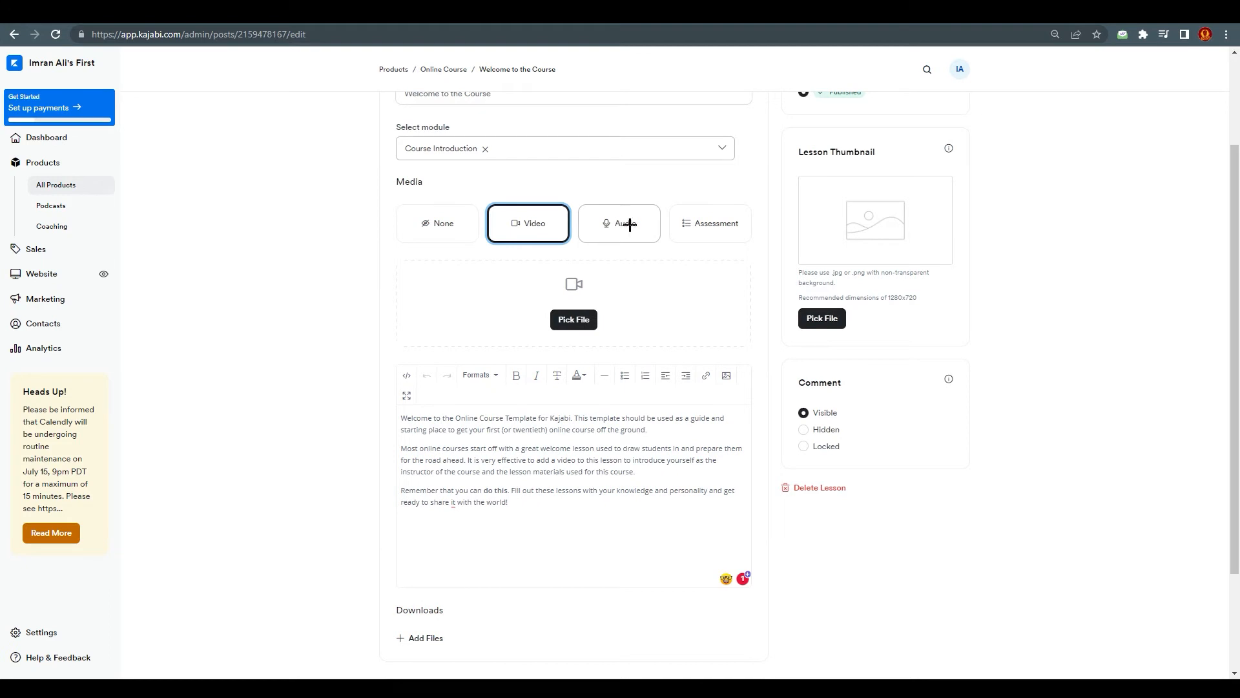
pyautogui.click(631, 224)
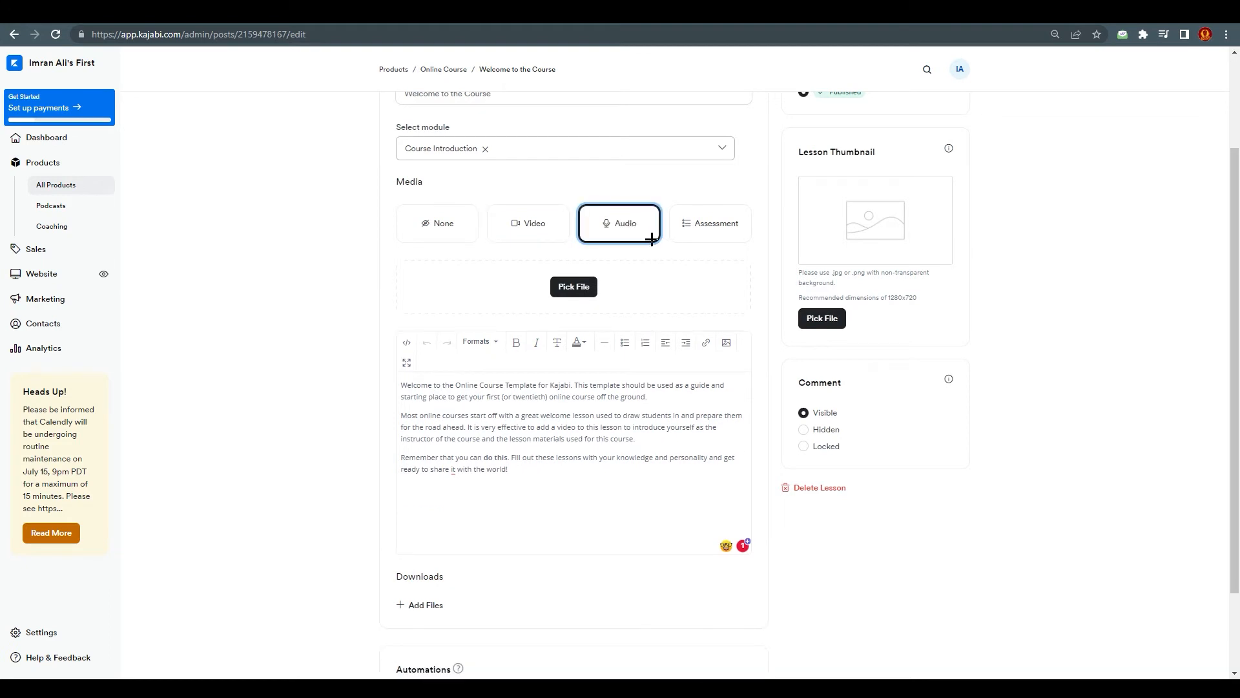
pyautogui.click(699, 225)
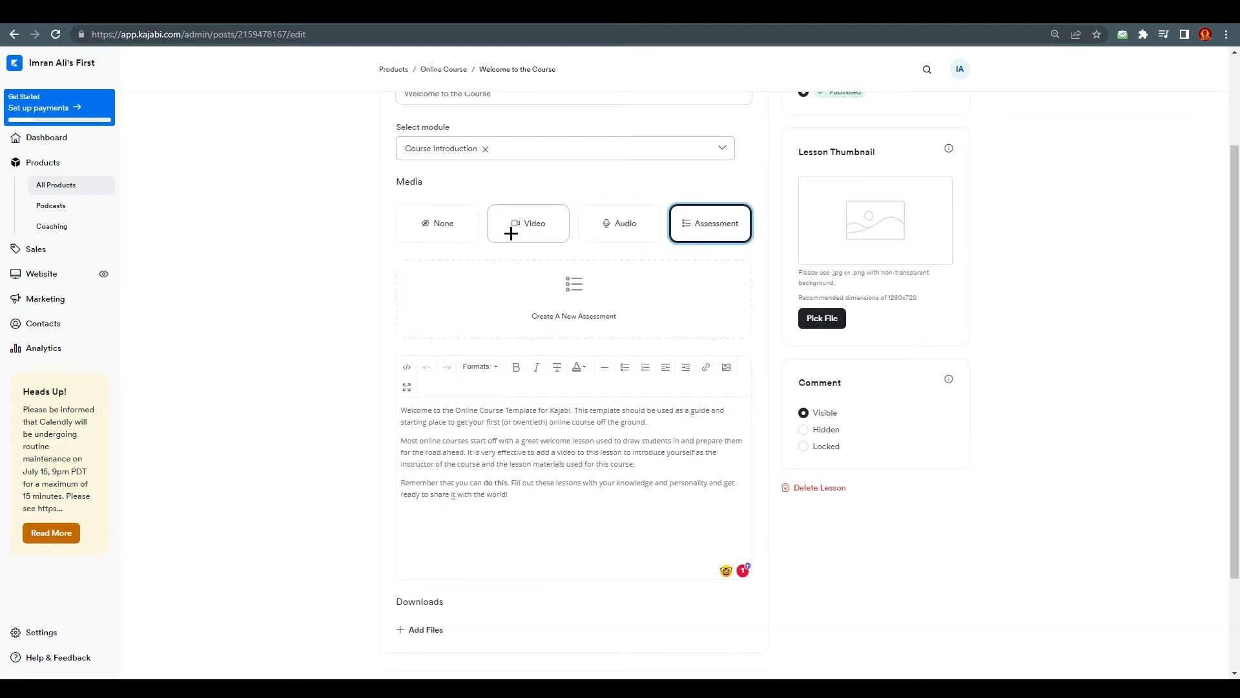
pyautogui.click(443, 224)
pyautogui.scroll(2, 880, 277)
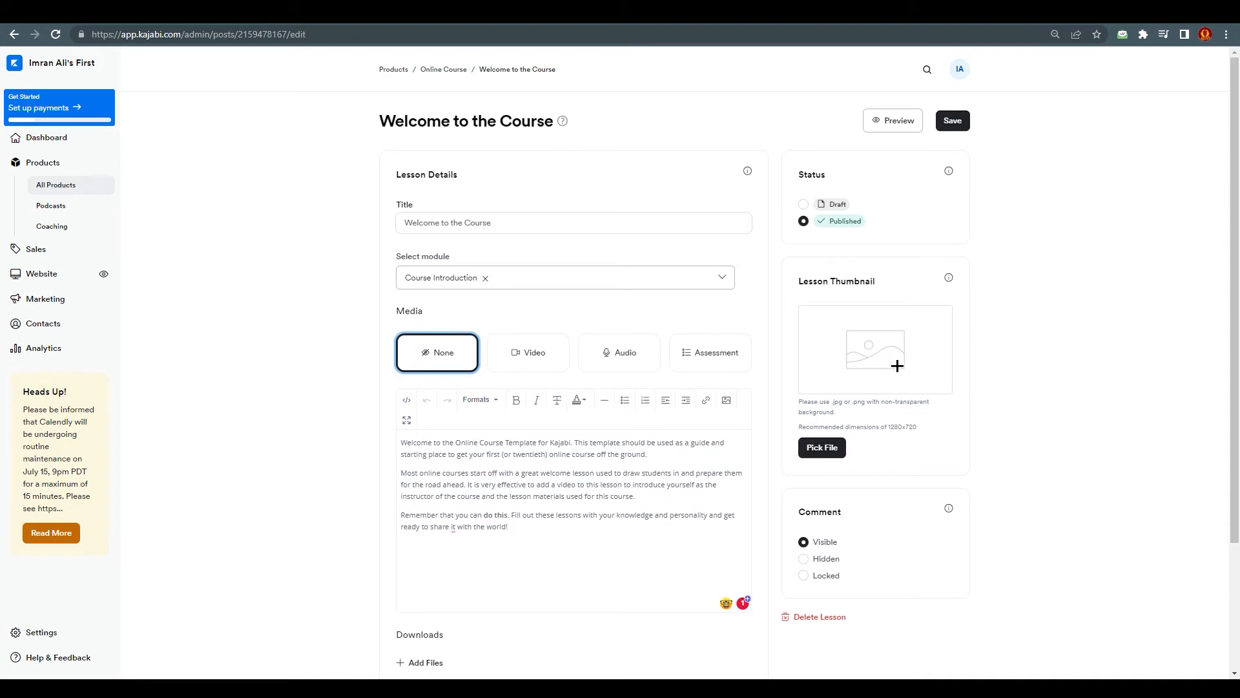
pyautogui.scroll(-3, 897, 366)
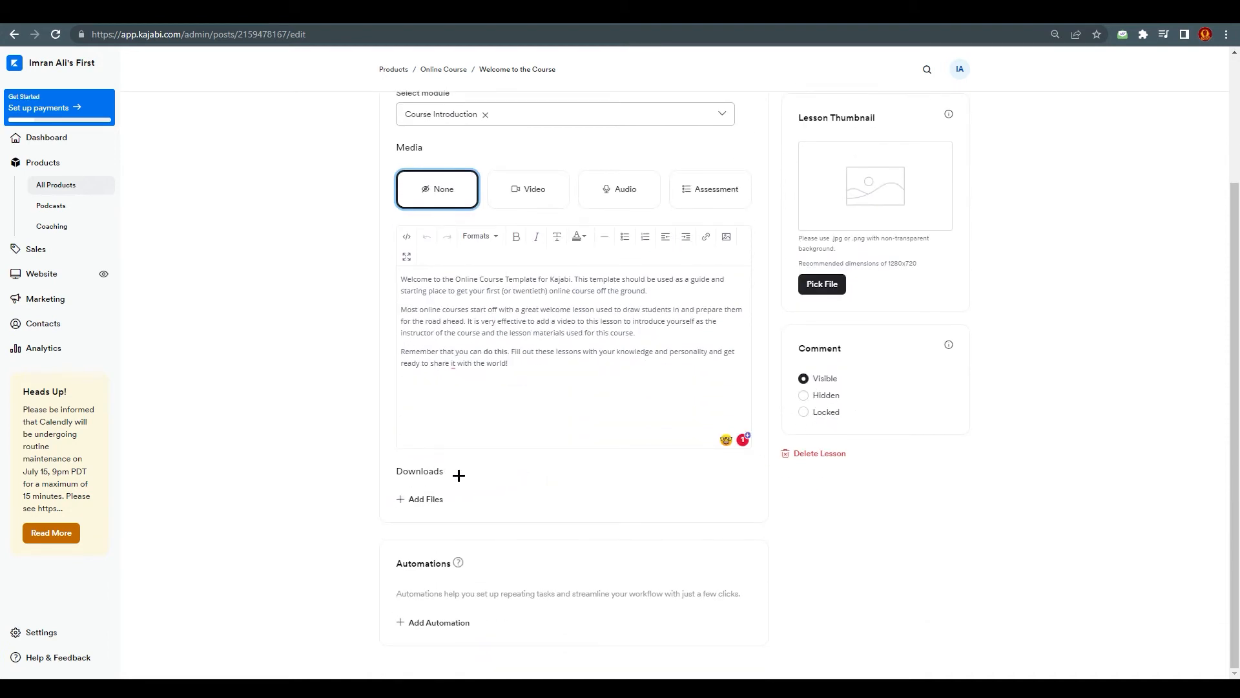
pyautogui.scroll(1, 471, 459)
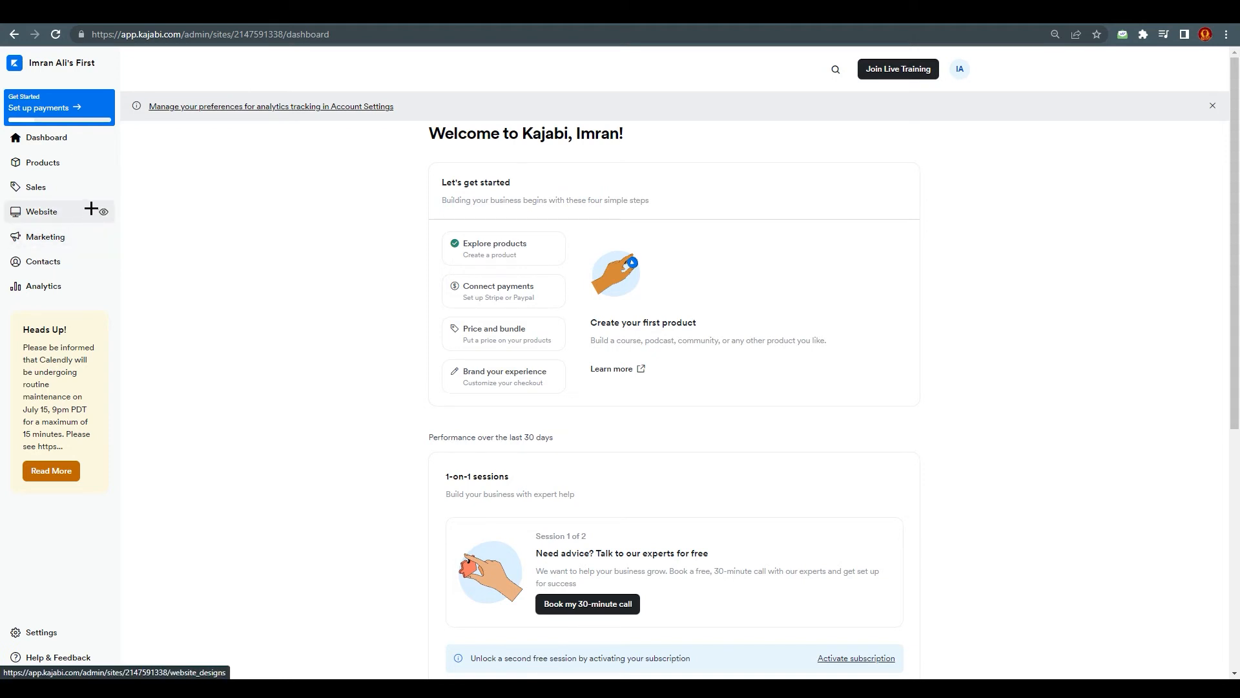
# Step: Open the website Template Store and browse the available free site templates
pyautogui.click(58, 212)
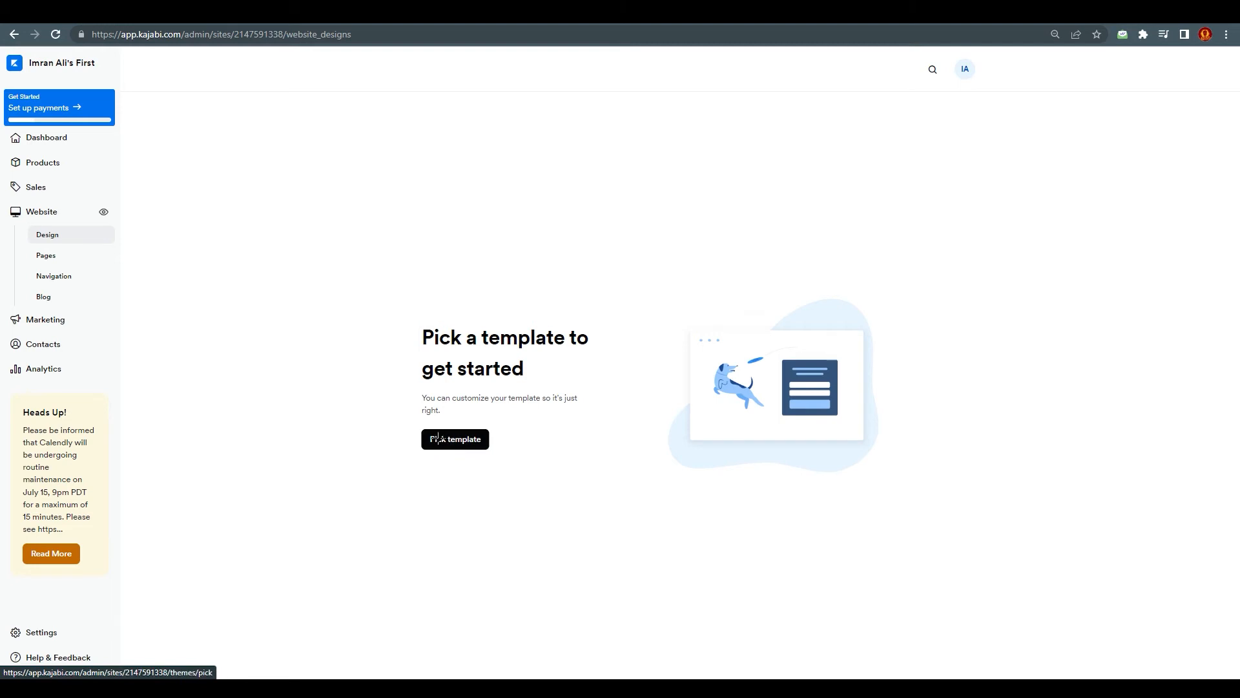
pyautogui.click(455, 444)
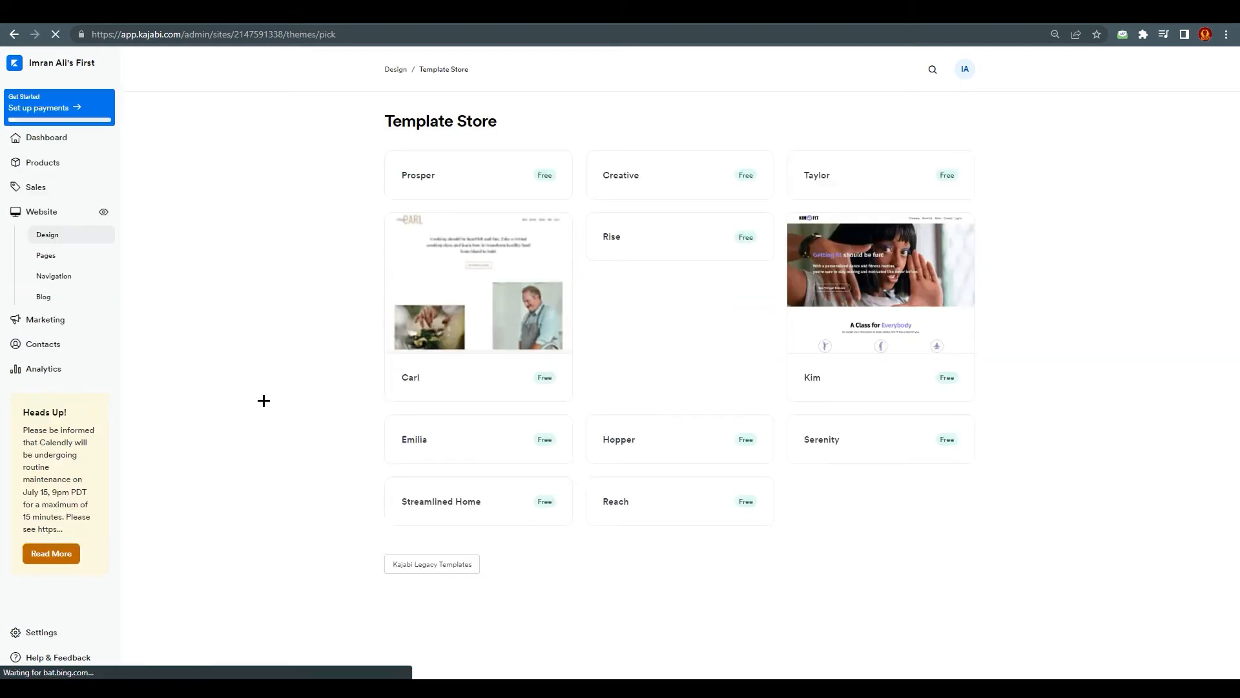
pyautogui.scroll(-5, 885, 351)
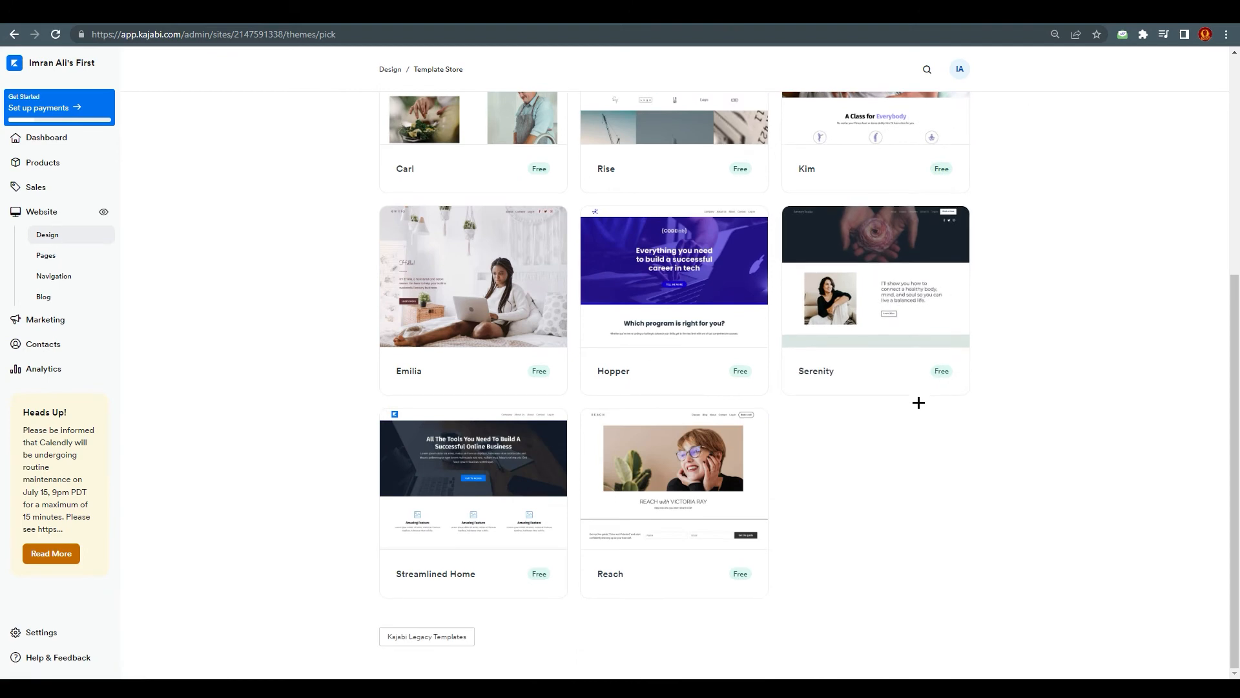
pyautogui.scroll(5, 916, 405)
pyautogui.scroll(1, 918, 405)
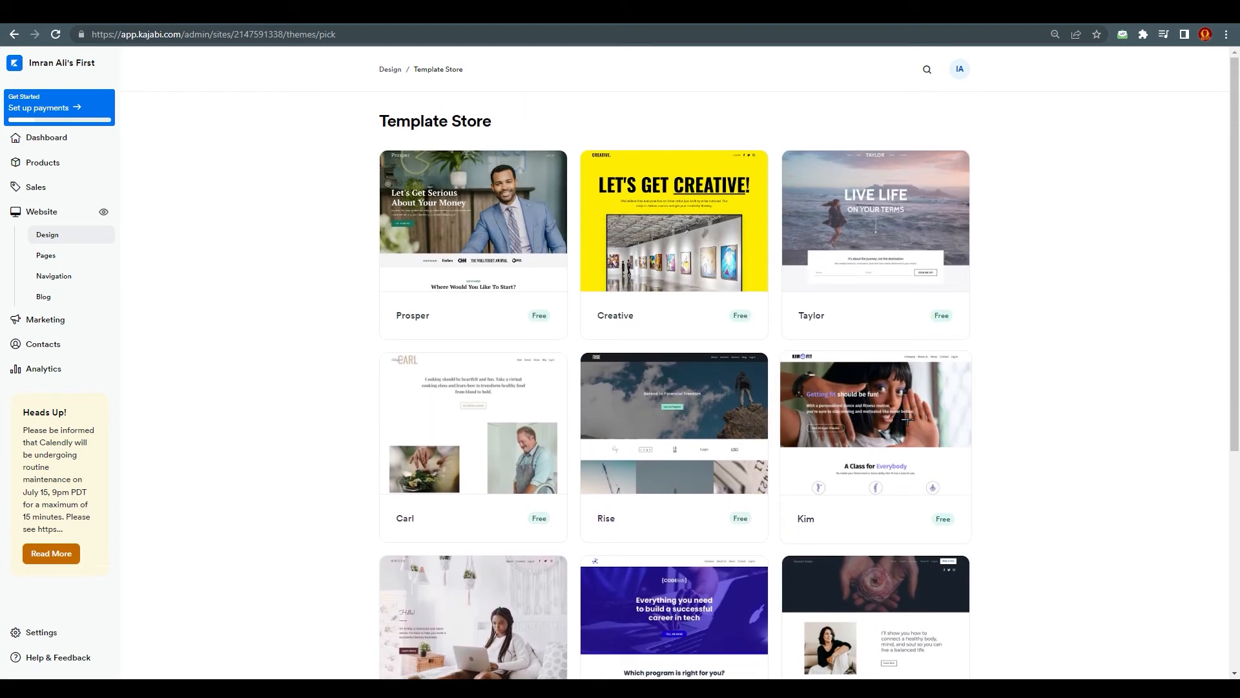
pyautogui.scroll(-6, 908, 420)
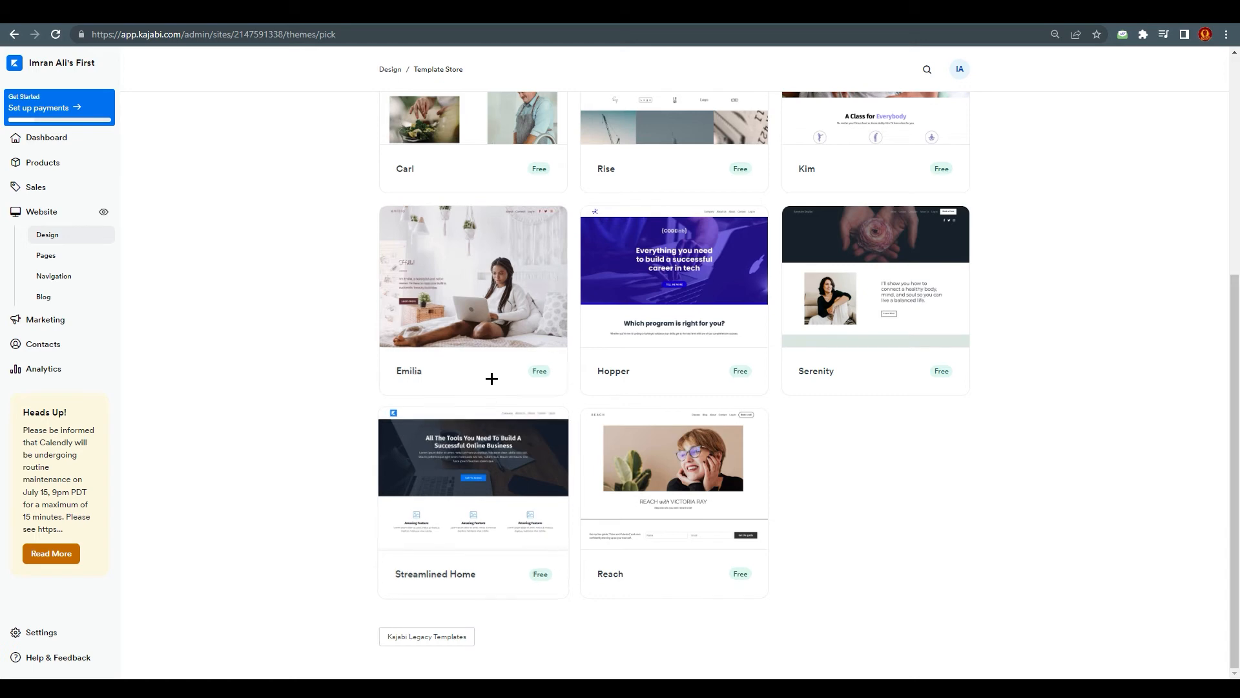
pyautogui.scroll(5, 489, 379)
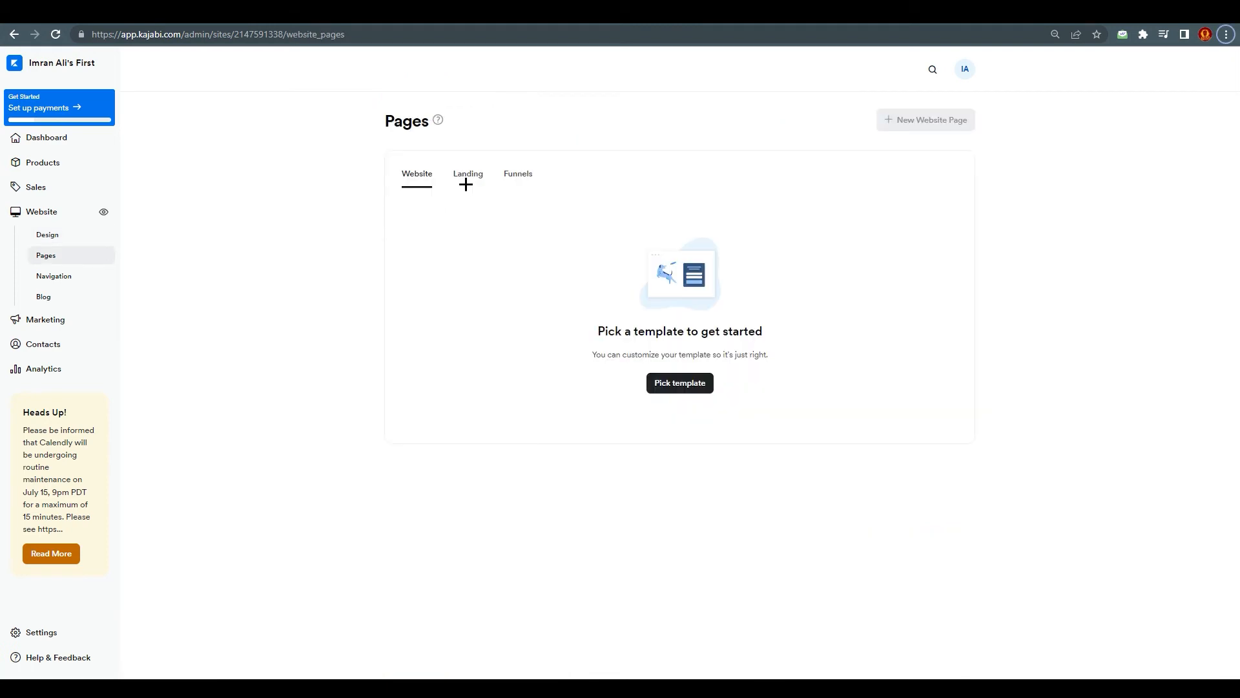
# Step: Start a new landing page and browse the available templates, from Blank through the Sales and Podcast groups
pyautogui.click(467, 176)
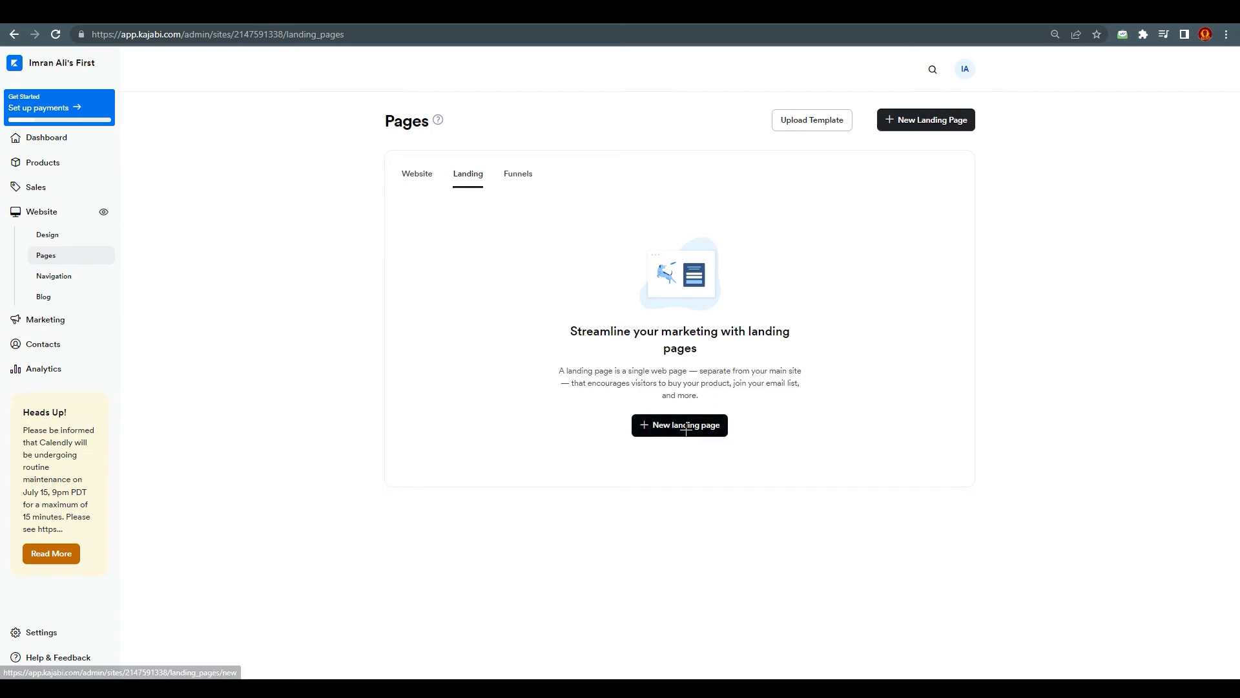
pyautogui.click(650, 429)
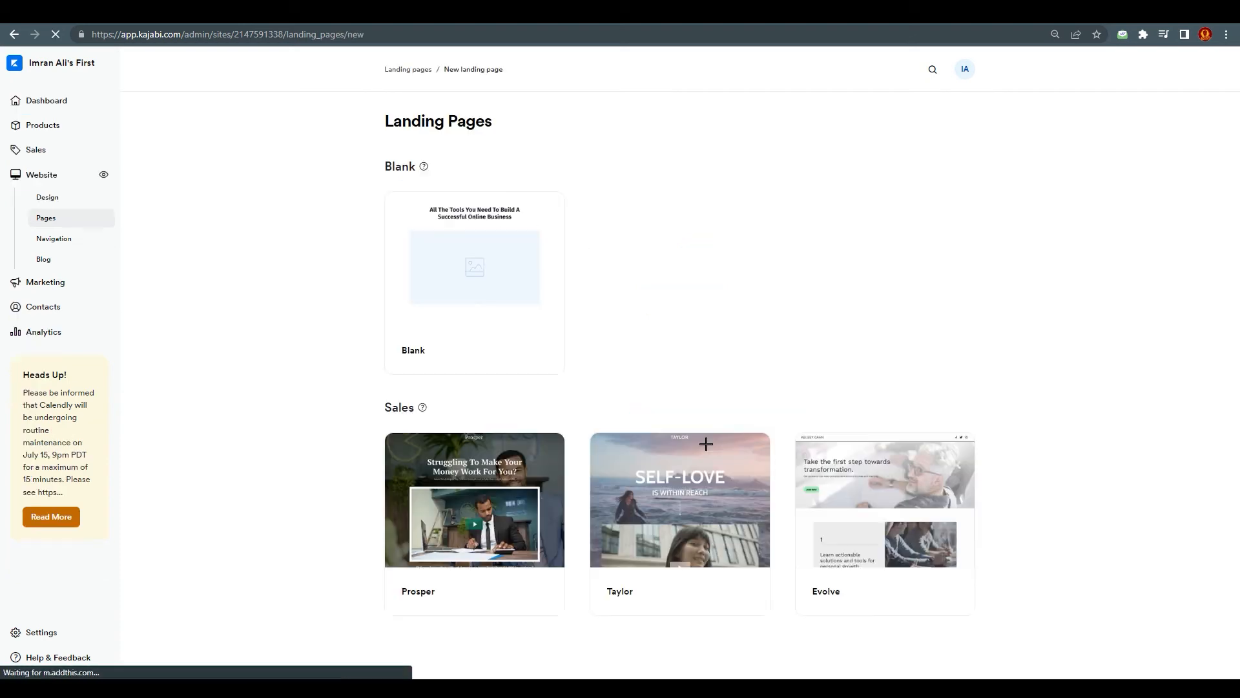
pyautogui.scroll(-3, 628, 434)
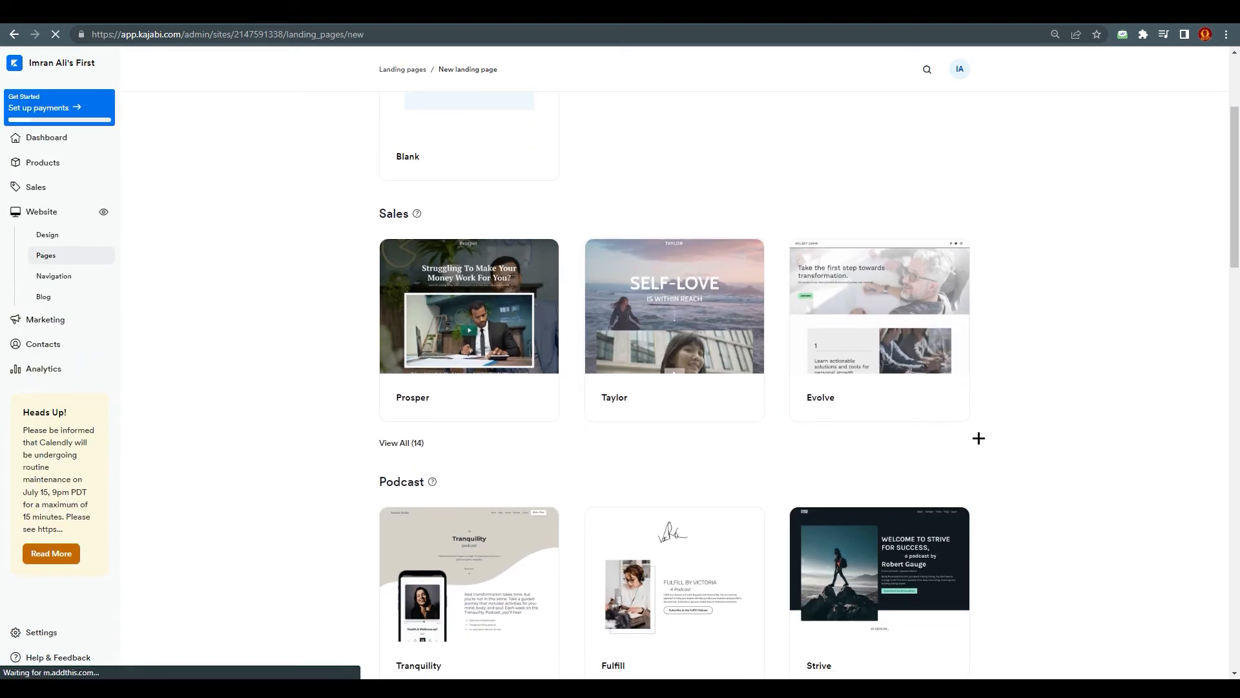
pyautogui.scroll(-3, 674, 417)
pyautogui.scroll(6, 700, 432)
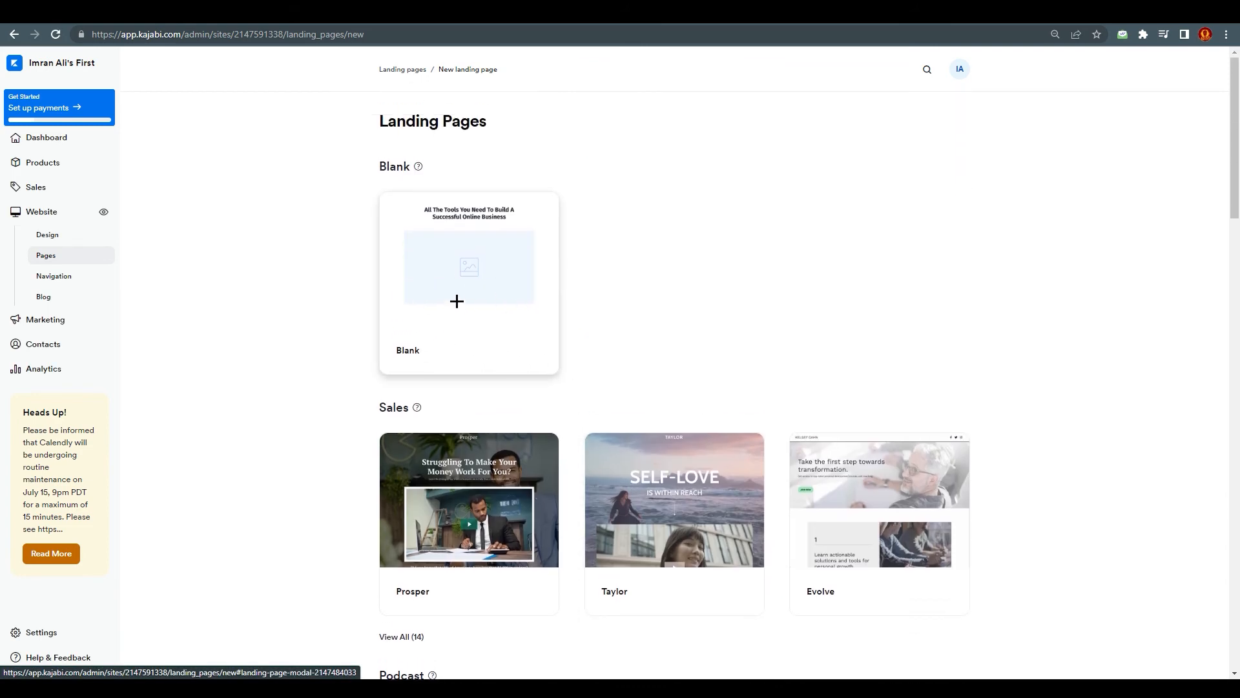
pyautogui.scroll(-3, 807, 375)
pyautogui.scroll(-4, 505, 380)
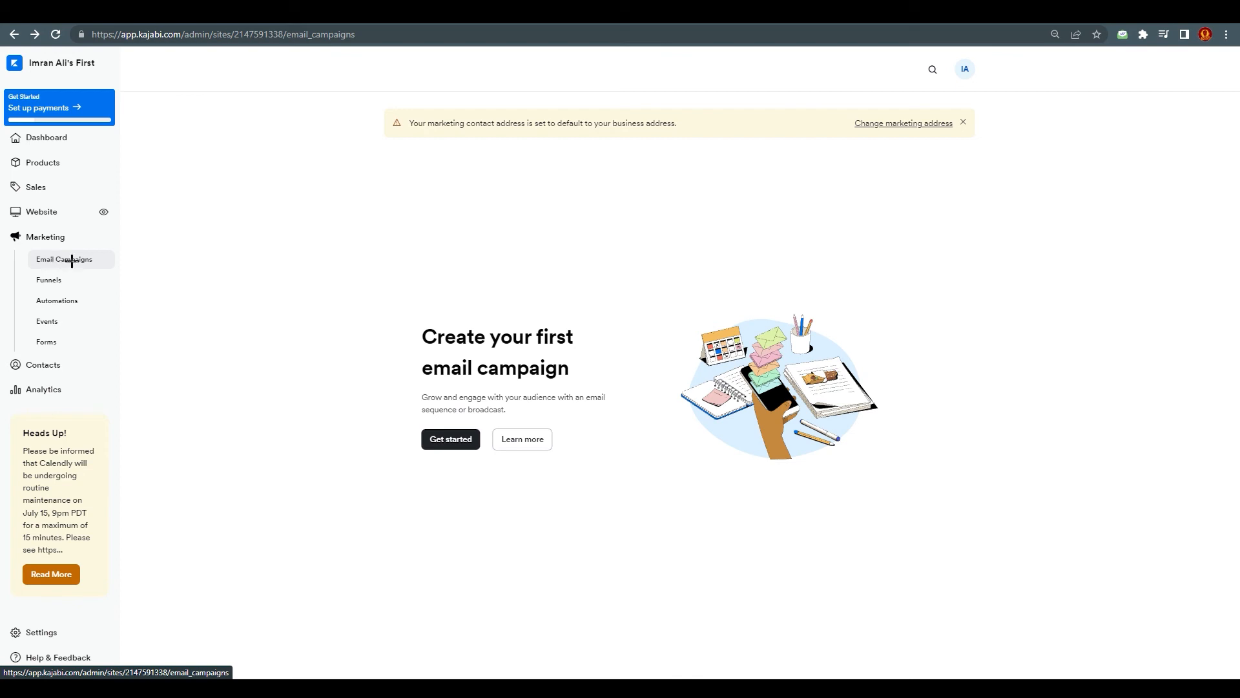
# Step: Start a new email campaign of the Email Broadcast type and continue to its template selection
pyautogui.click(462, 442)
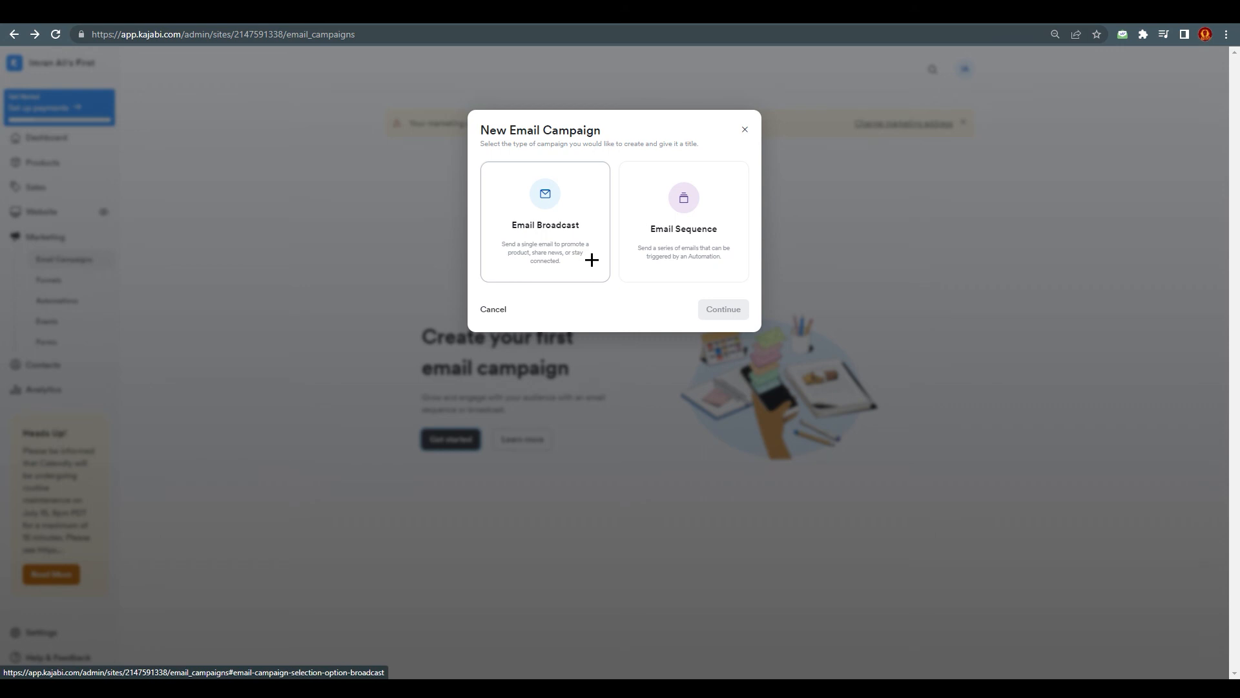
pyautogui.click(576, 246)
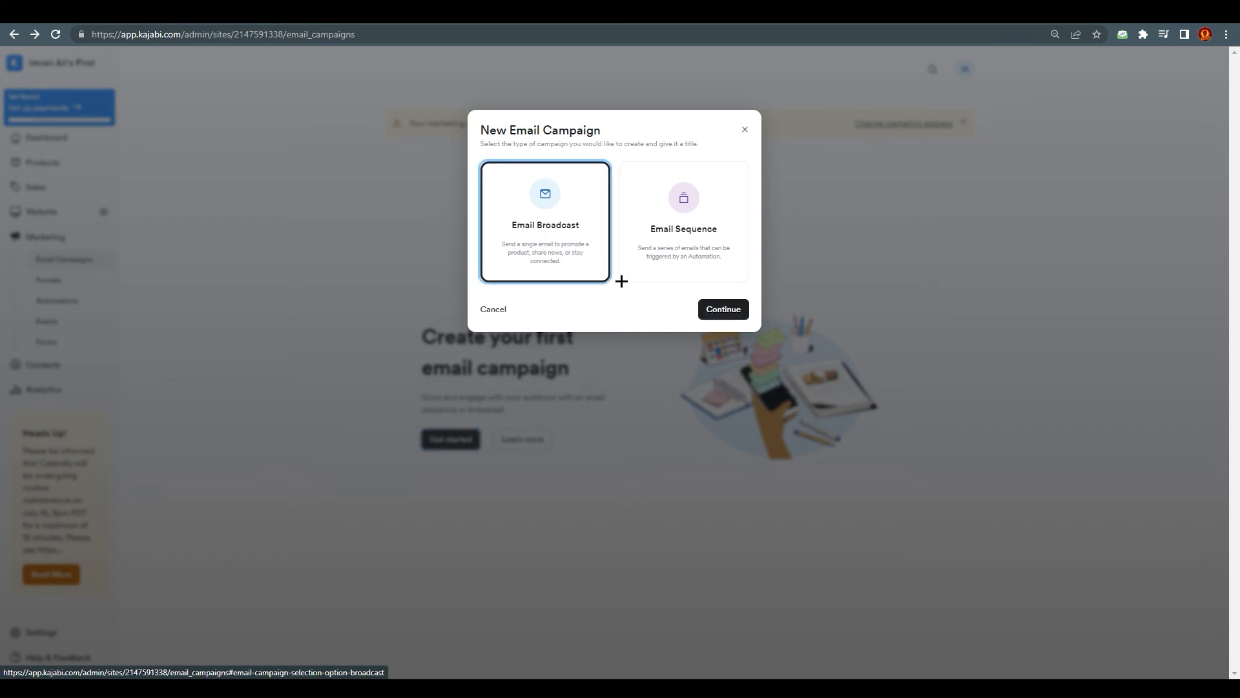
pyautogui.click(722, 311)
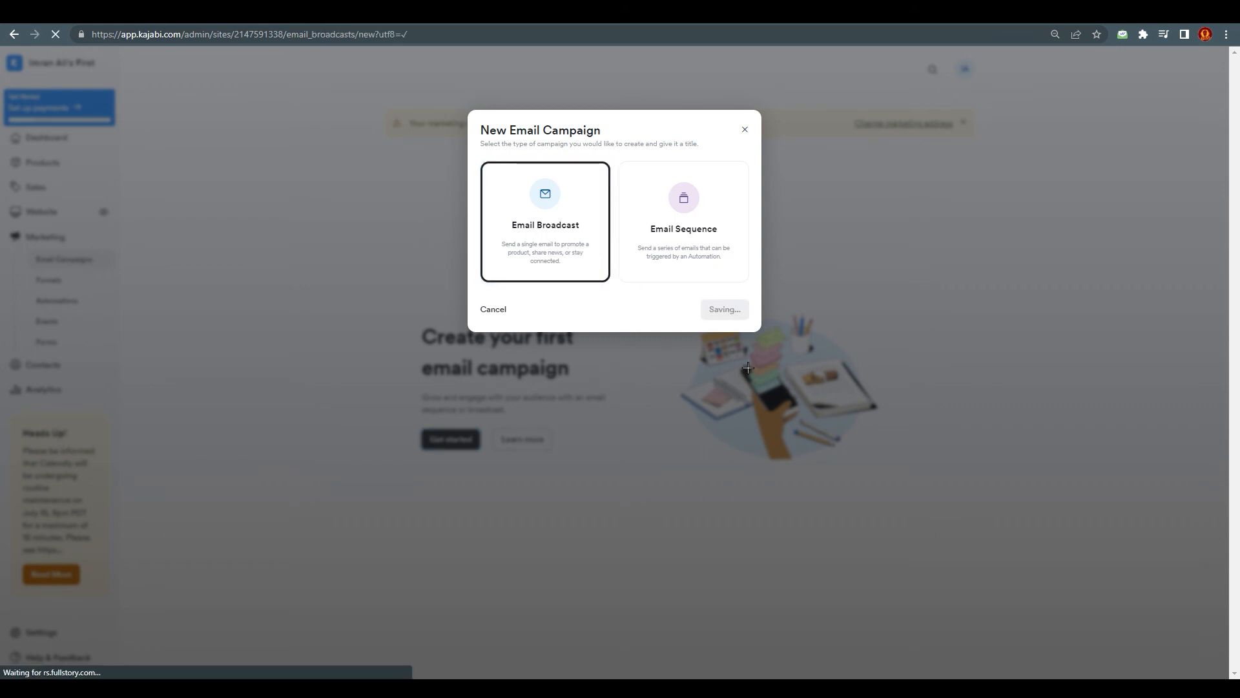
# Step: Examine the Kajabi email broadcast templates, from the simple text and newsletter layouts to the styled designs
pyautogui.scroll(-5, 378, 413)
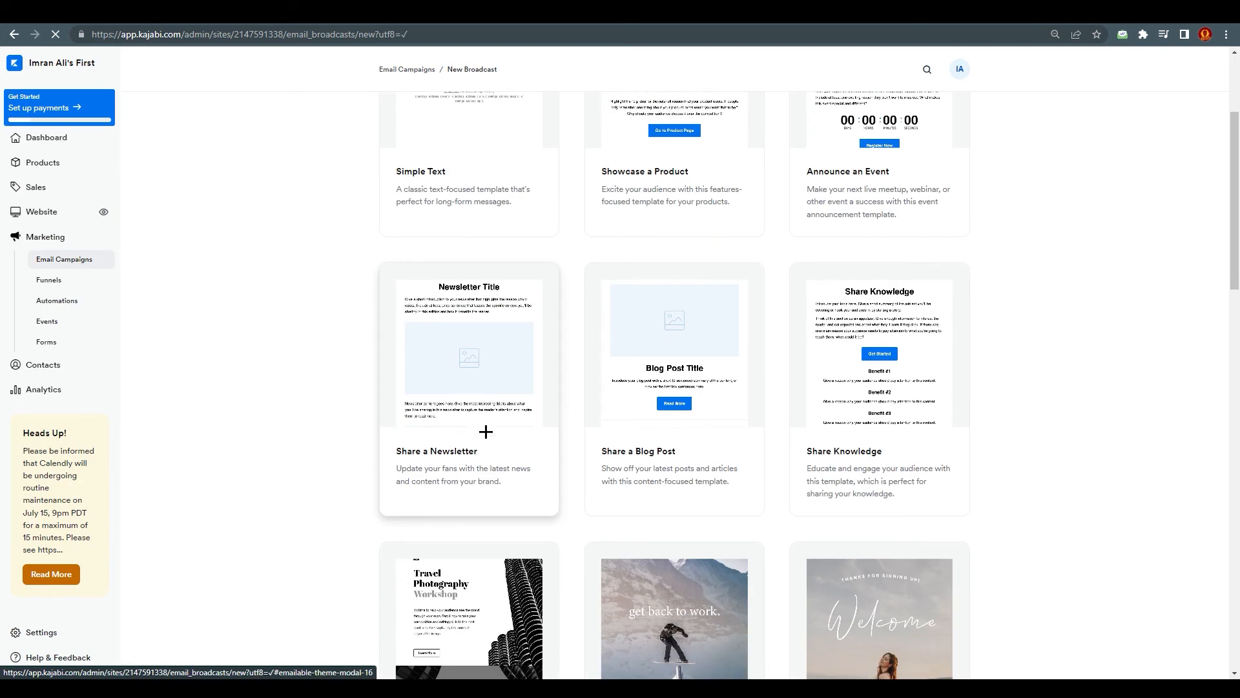
pyautogui.scroll(-3, 614, 573)
pyautogui.scroll(6, 551, 612)
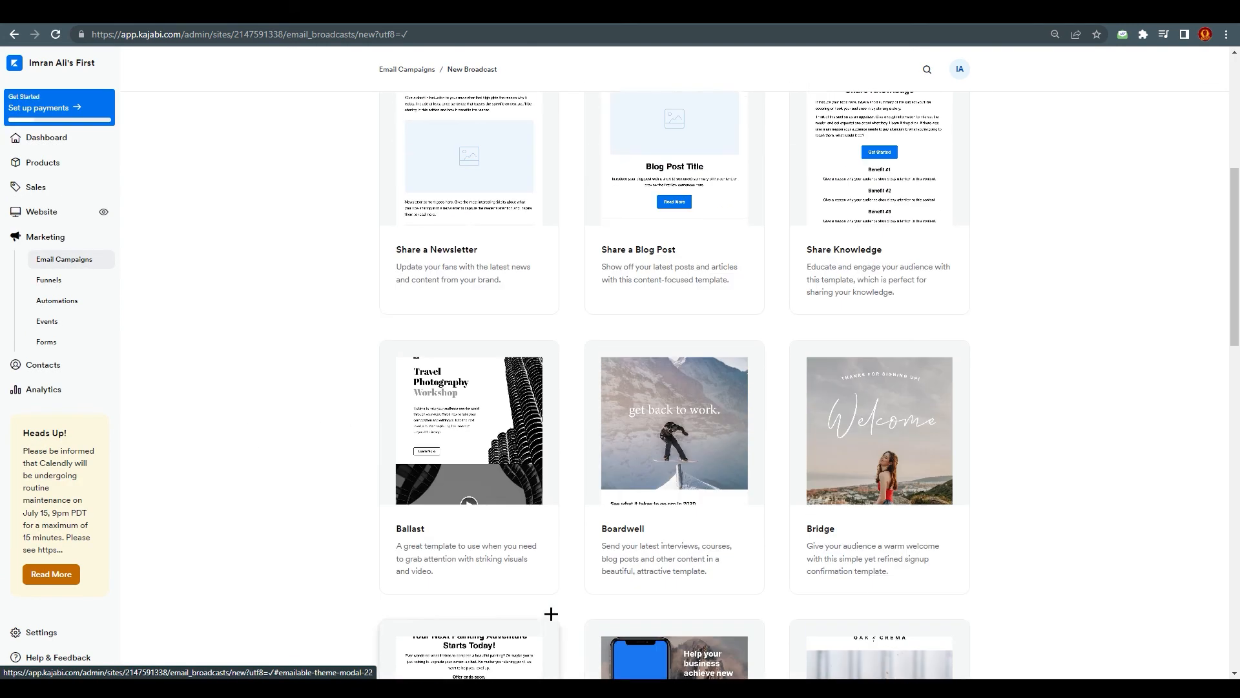
pyautogui.scroll(2, 446, 649)
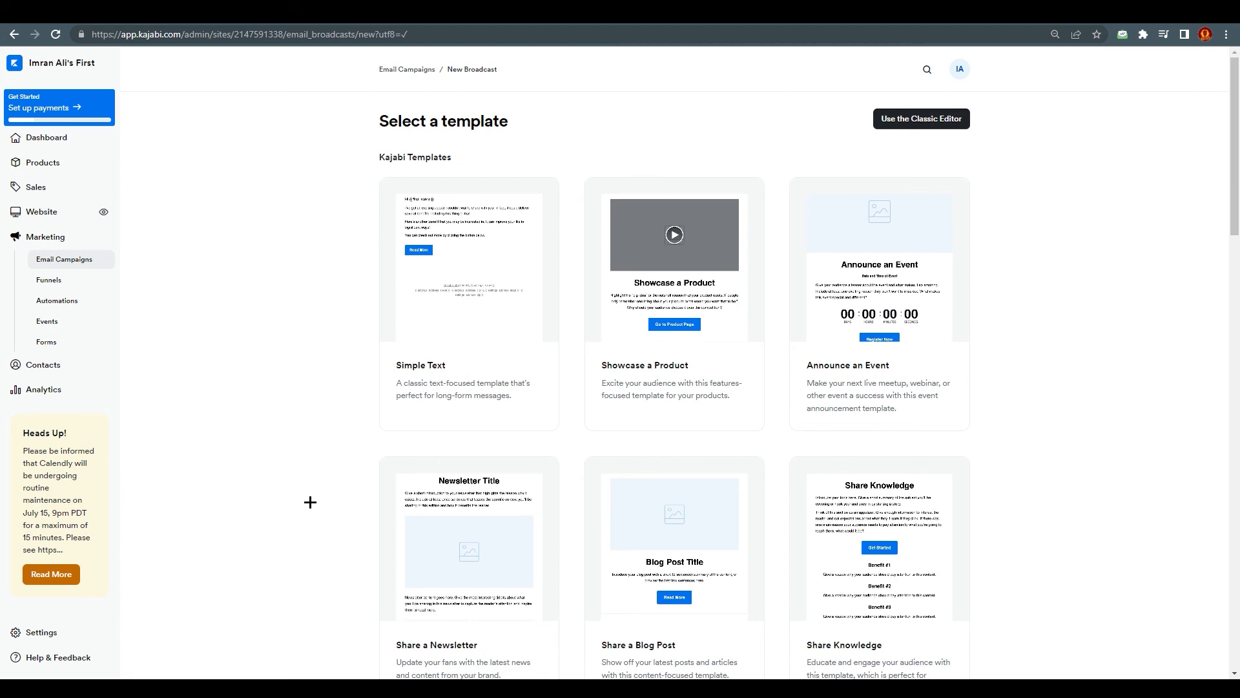
pyautogui.scroll(-3, 388, 462)
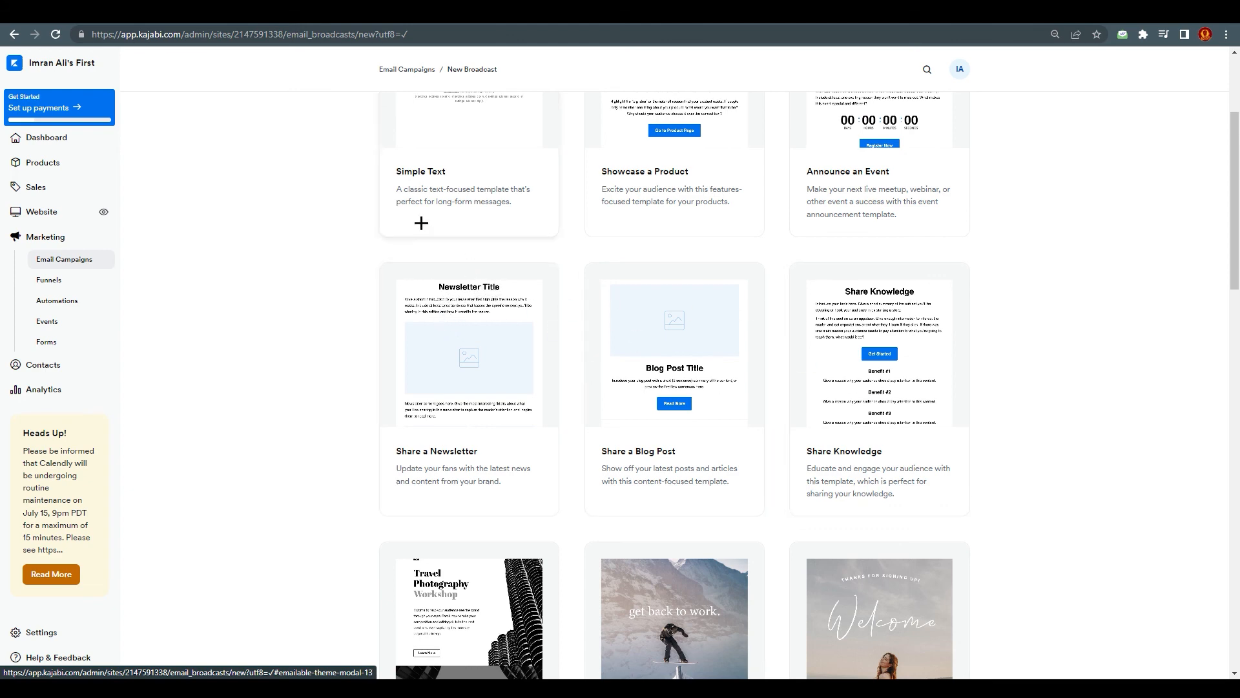
pyautogui.scroll(2, 421, 222)
pyautogui.scroll(-9, 515, 293)
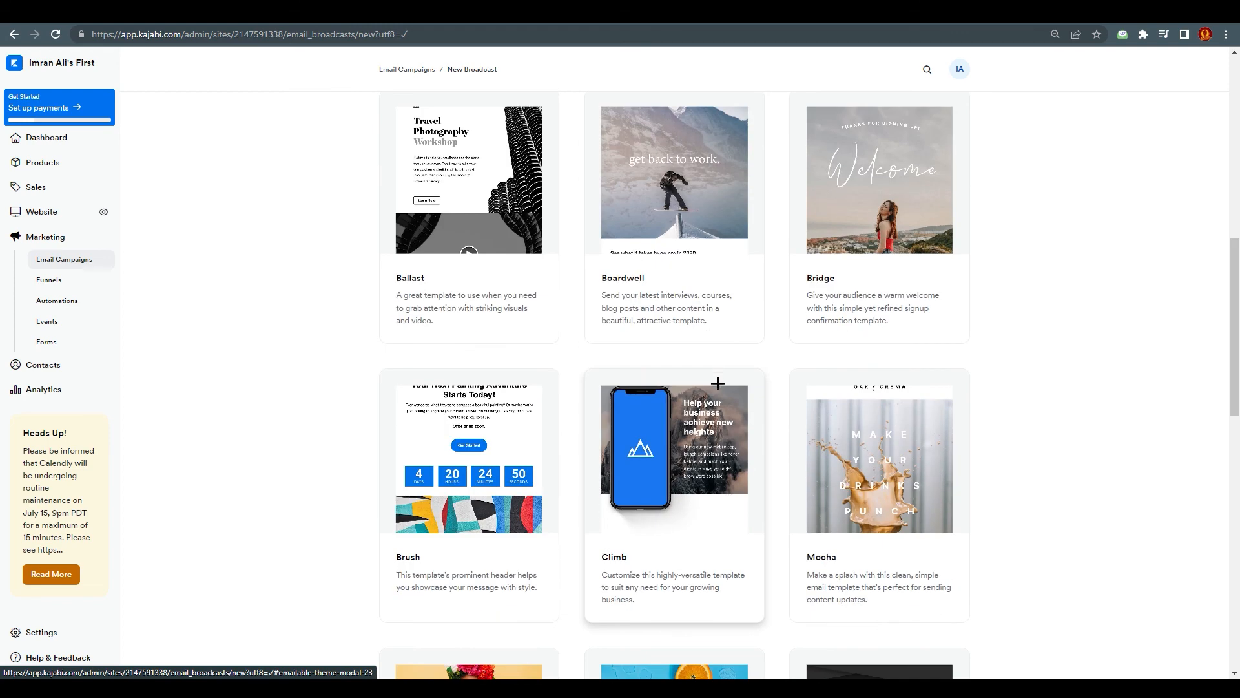
pyautogui.scroll(-1, 717, 387)
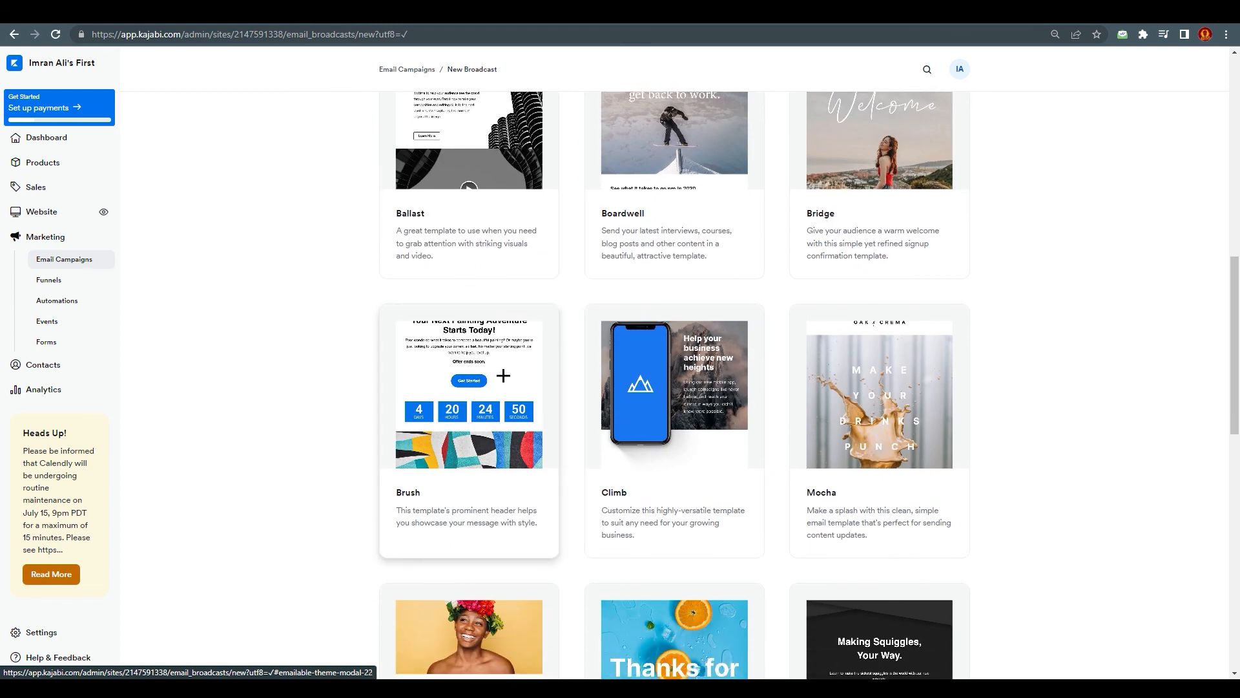